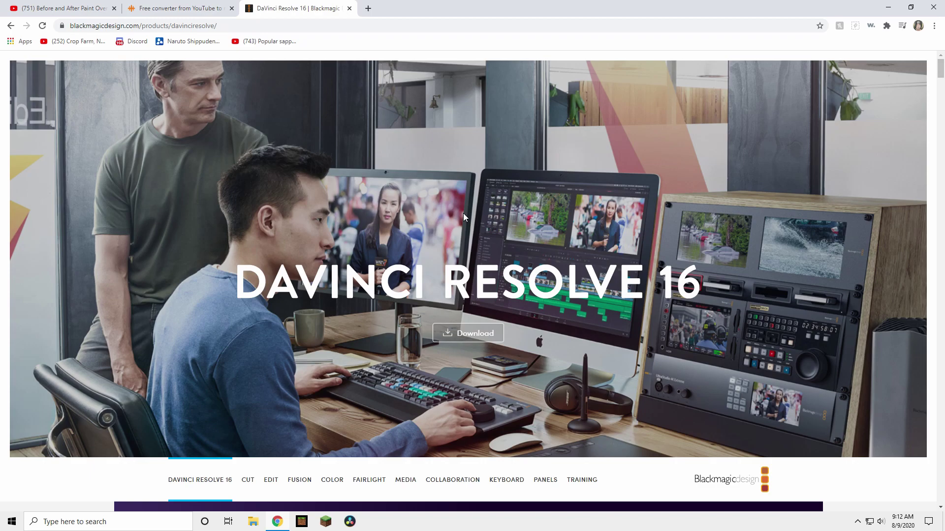
Find the free DaVinci Resolve 16 edition on the product page and open its Windows download form
scroll(494, 213, "down", 1)
scroll(494, 214, "up", 1)
left_click(264, 28)
left_click(263, 30)
left_click(317, 115)
scroll(356, 165, "down", 20)
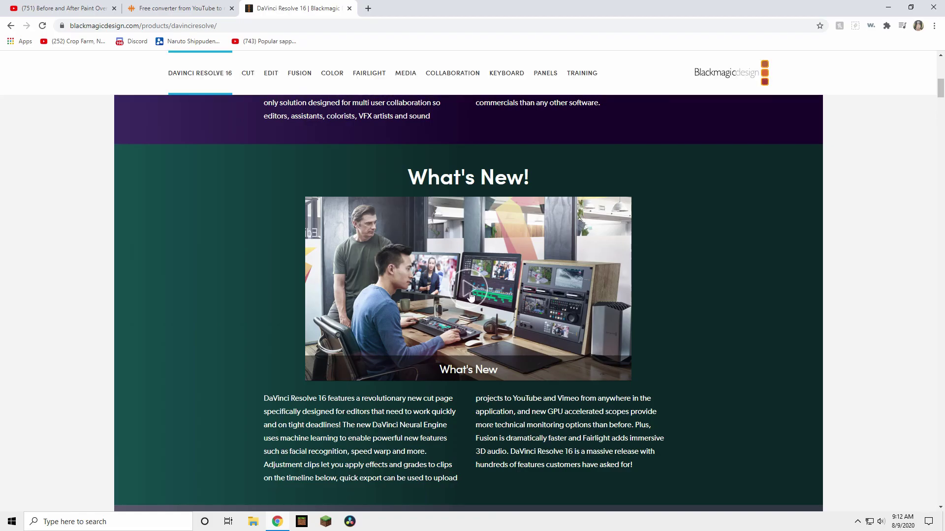
scroll(479, 248, "down", 15)
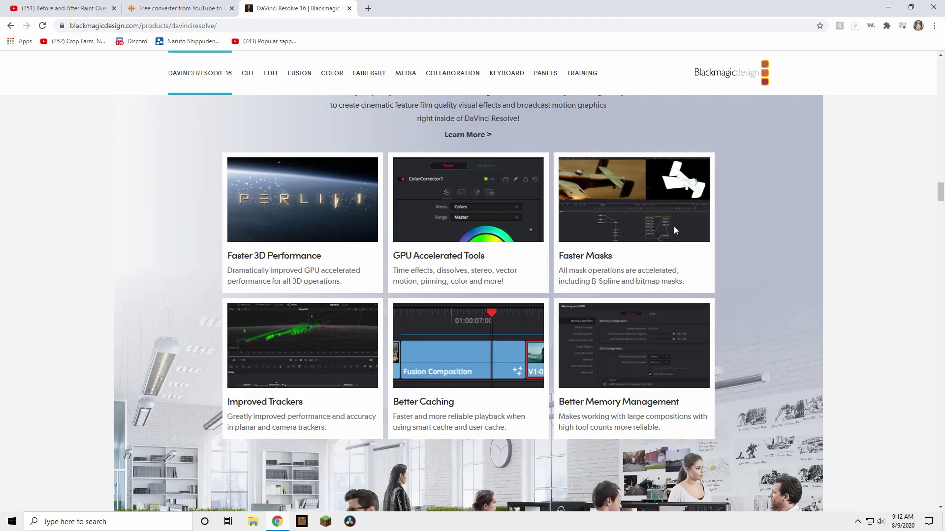
left_click_drag(941, 182, 776, 436)
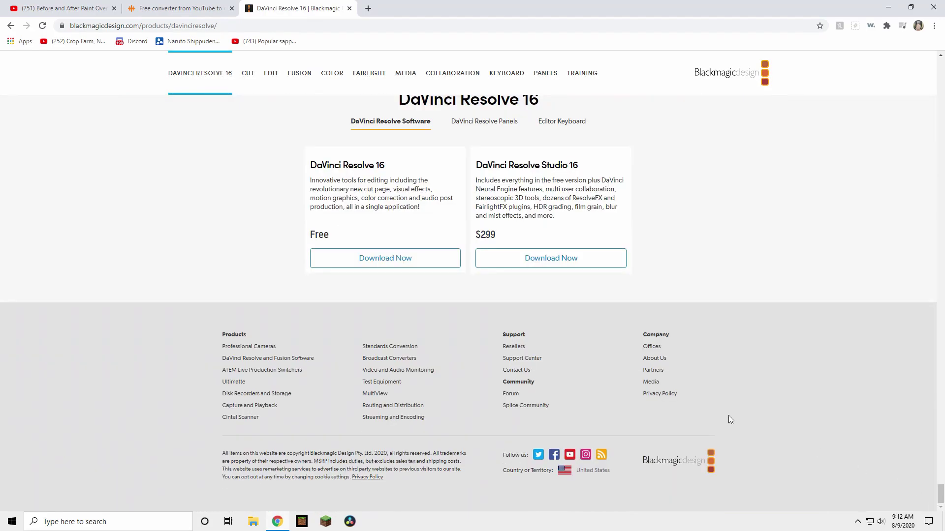
scroll(416, 315, "up", 2)
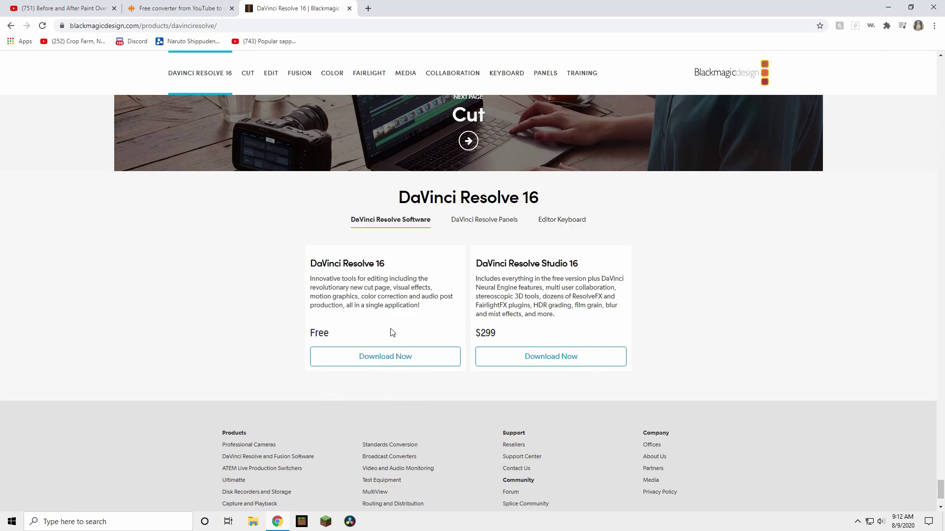
left_click(395, 356)
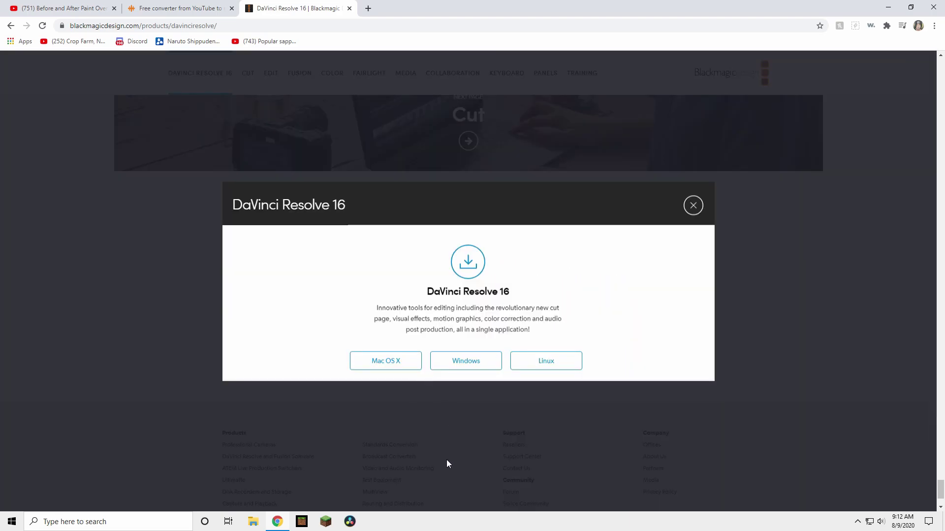
left_click(468, 367)
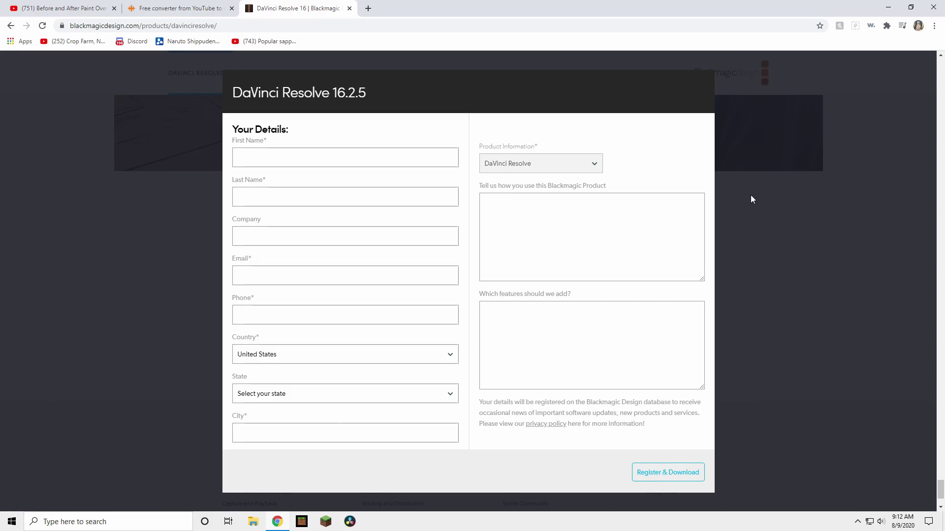
Dismiss the registration form without filling it in and close the DaVinci Resolve product page
left_click(786, 230)
scroll(481, 317, "up", 15)
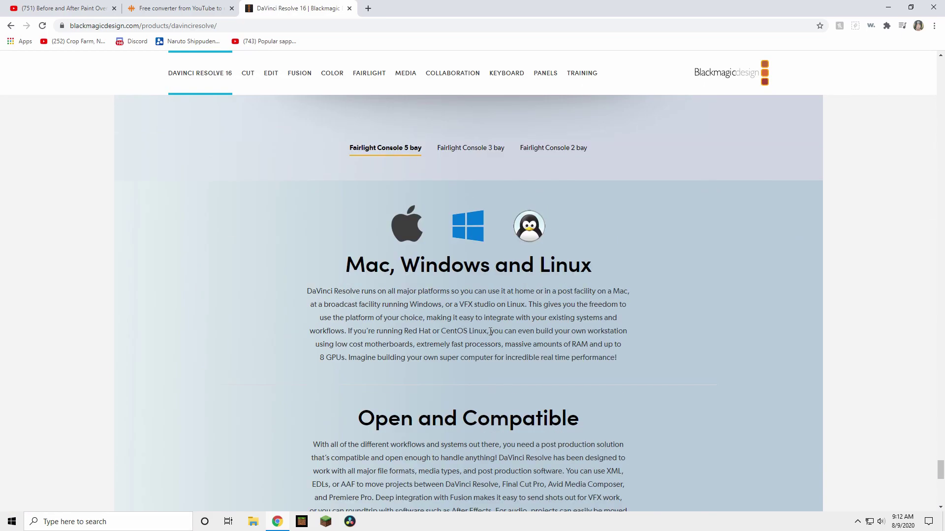
scroll(480, 314, "up", 10)
key("ctrl+w")
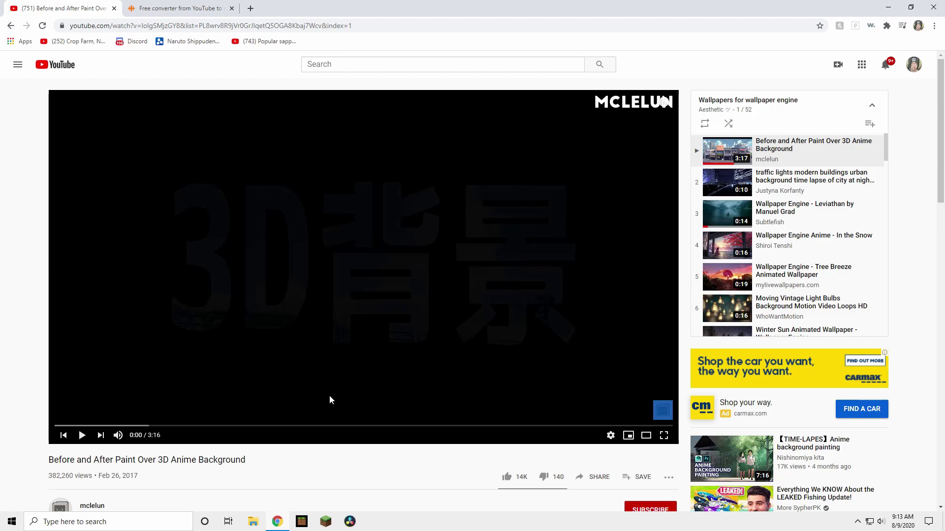
Open the "Wallpaper Engine - Leviathan" video from the "Wallpapers for wallpaper engine" playlist and copy its share link
key("i")
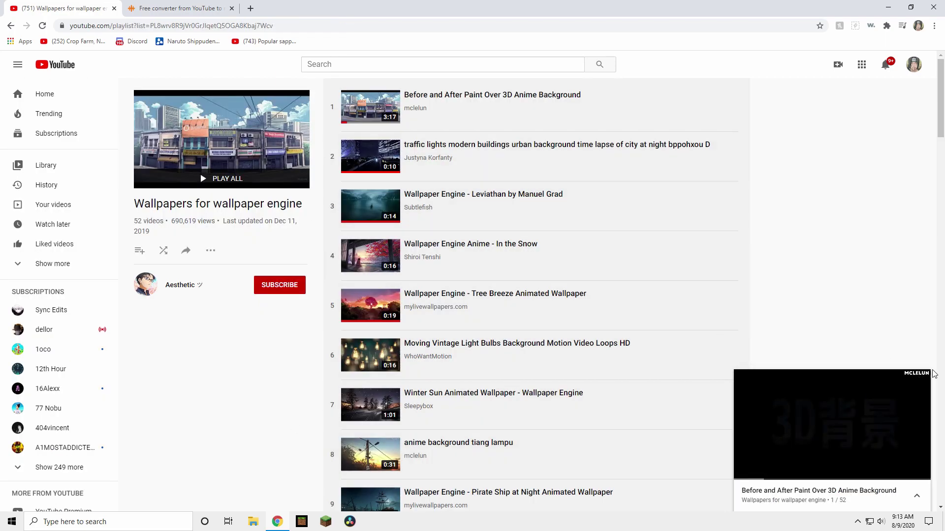
scroll(483, 404, "down", 6)
scroll(483, 404, "down", 5)
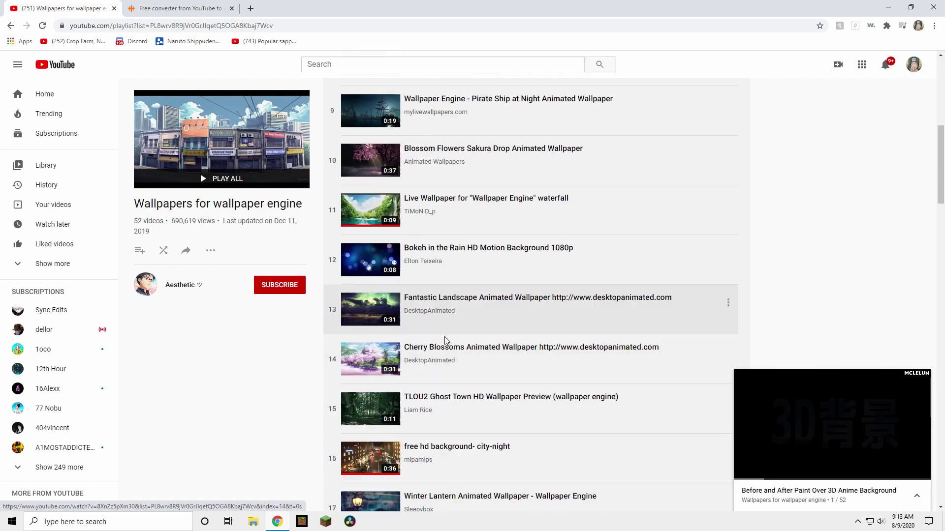
scroll(438, 326, "down", 5)
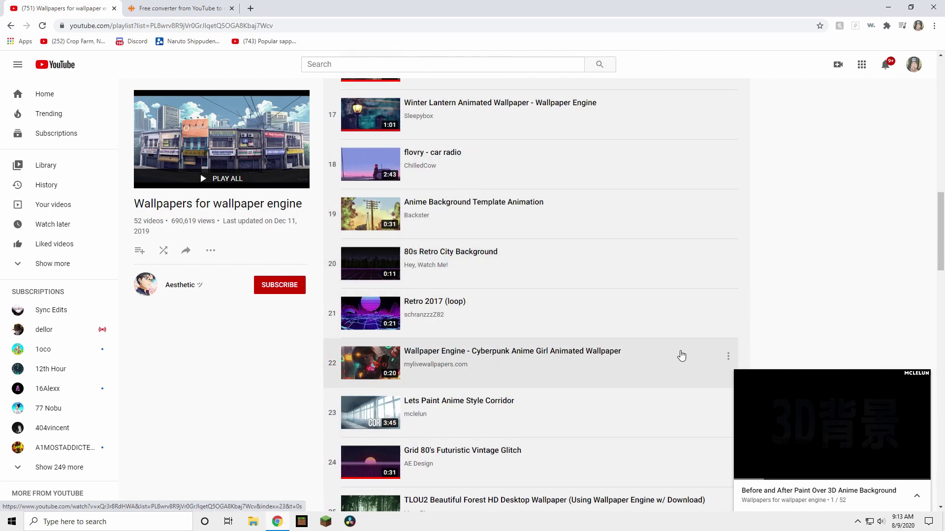
left_click(736, 378)
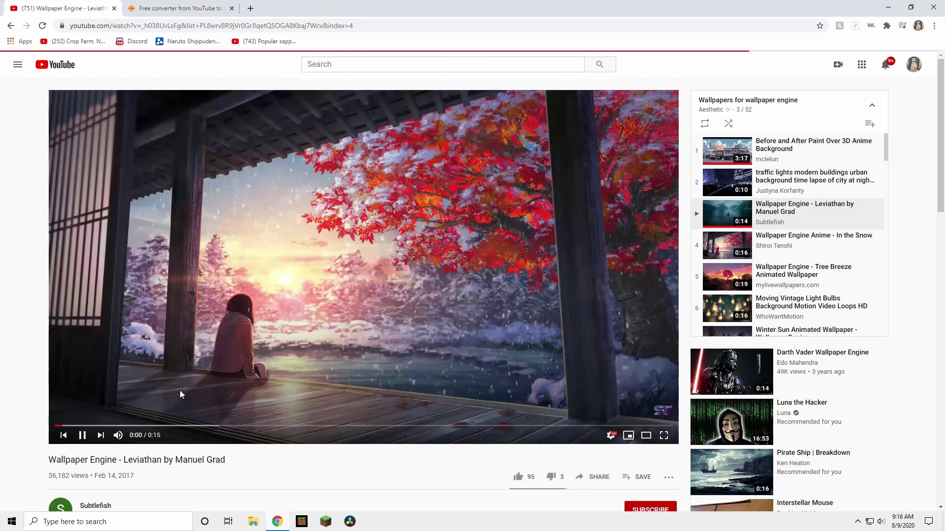
left_click(787, 209)
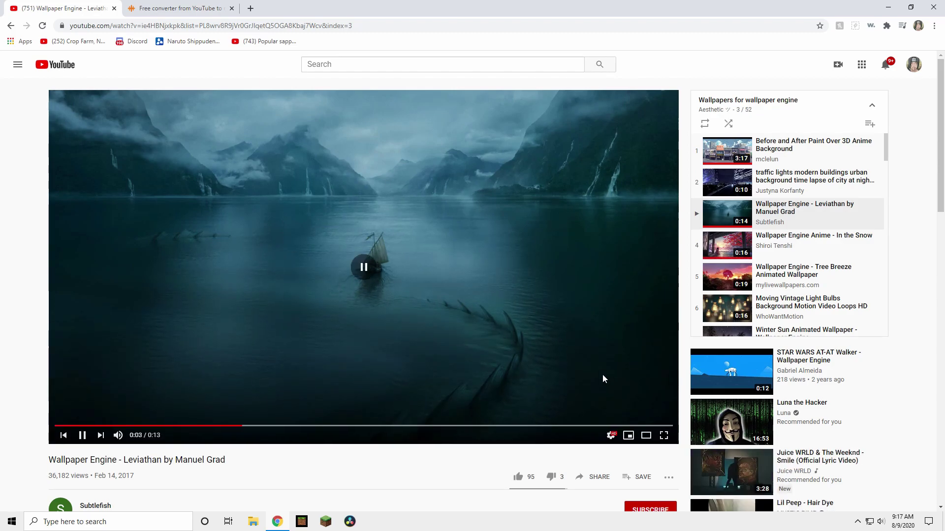
left_click(597, 477)
left_click(567, 301)
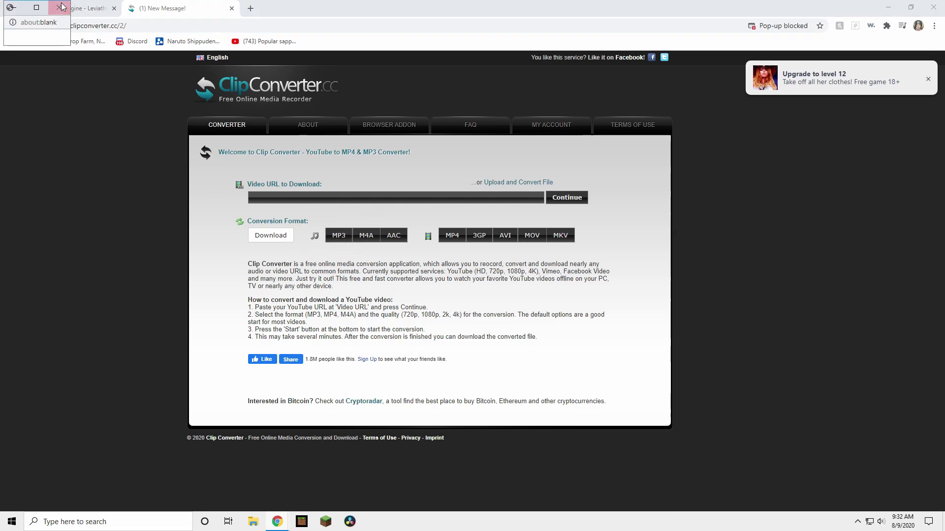
Submit the copied YouTube link as the video URL in Clip Converter and close any pop-up it opens
left_click(329, 201)
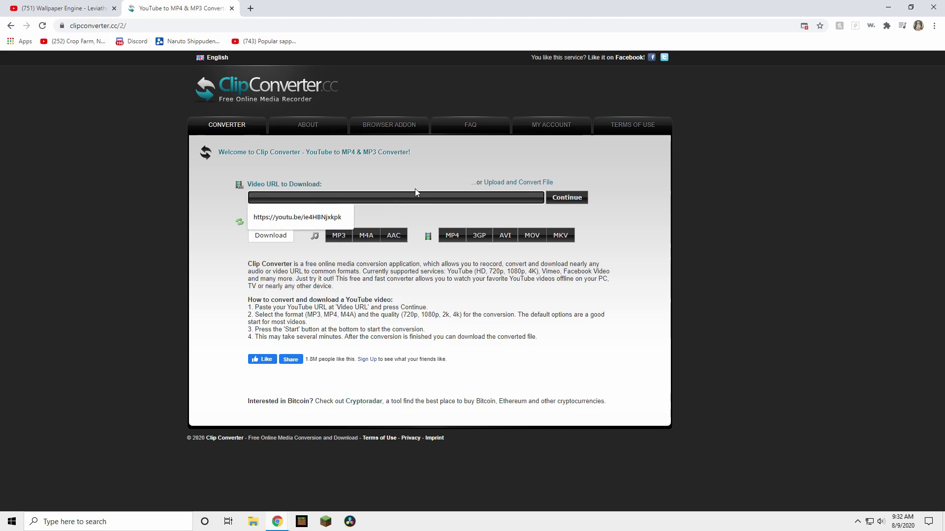
key("ctrl+v")
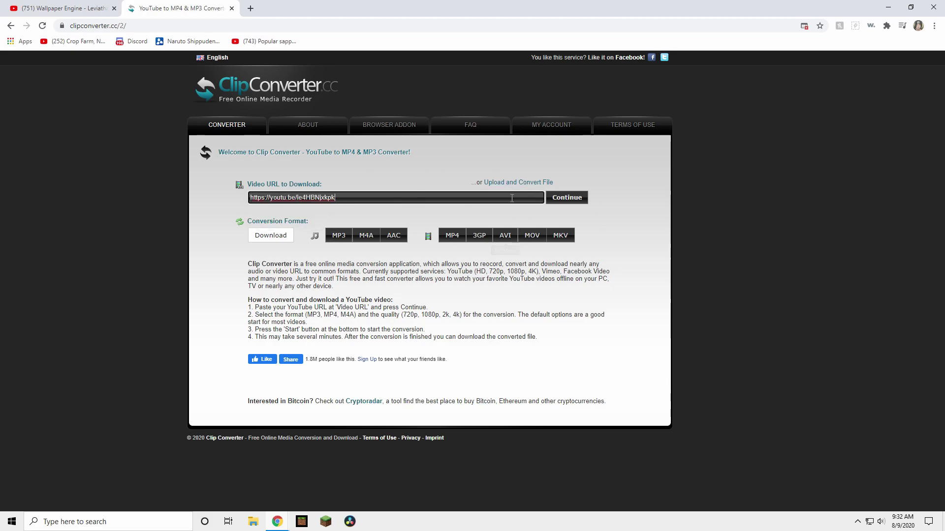
left_click(574, 199)
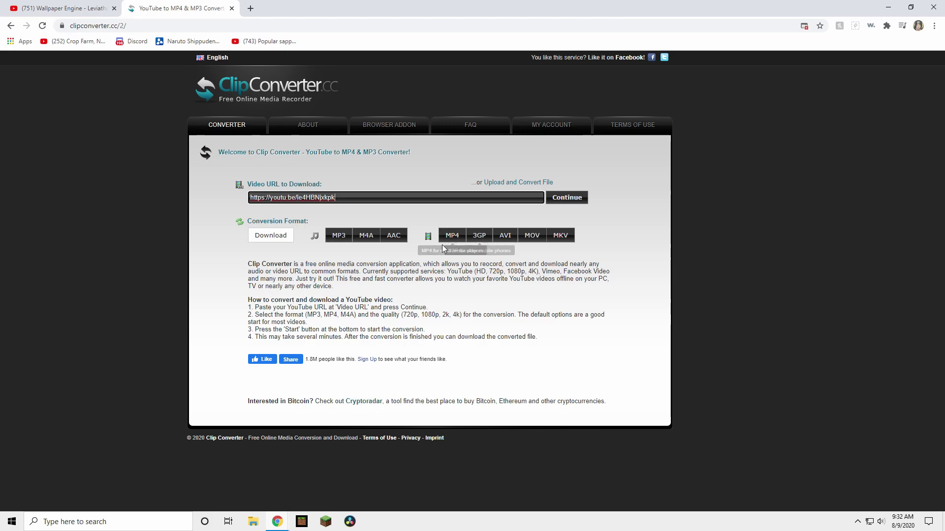
left_click(574, 198)
left_click(349, 10)
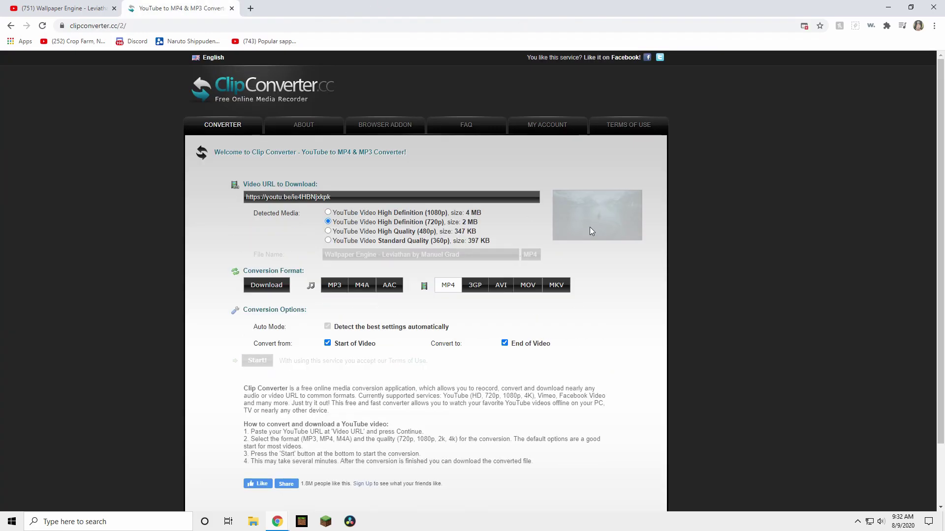
Choose the High Definition (1080p) version and start its conversion to MP4 for download
left_click(333, 213)
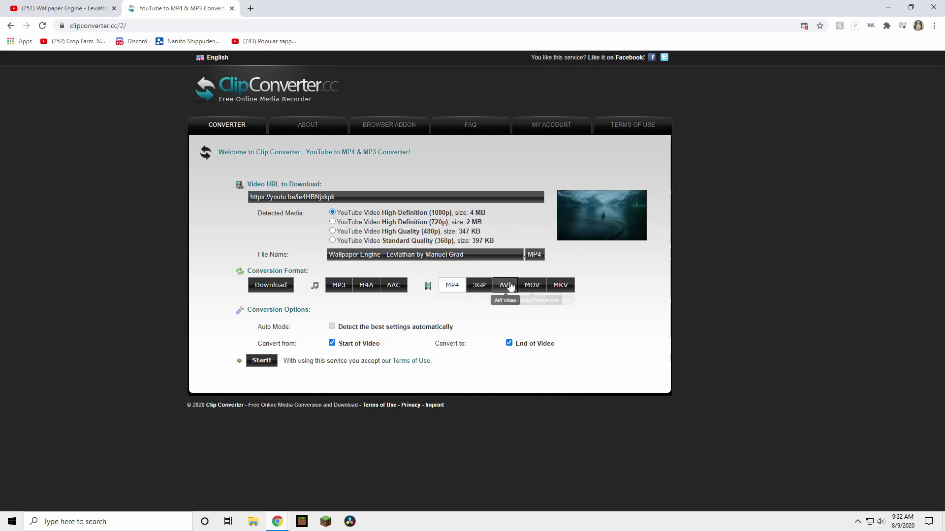
left_click(261, 362)
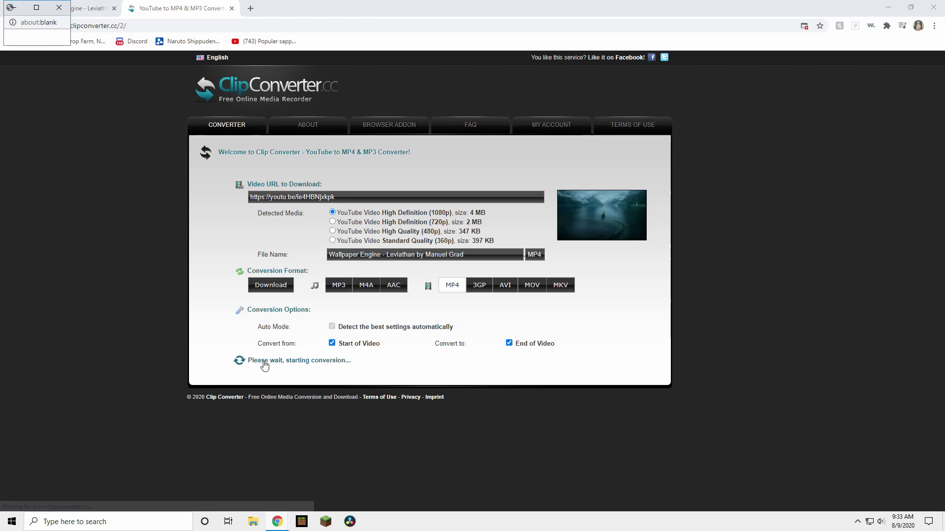
left_click(334, 222)
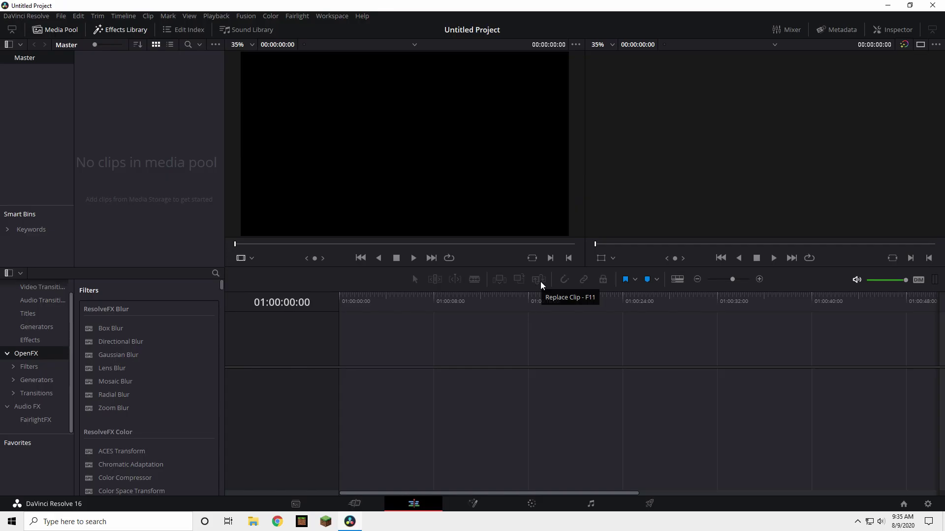
Bring the downloaded Leviathan wallpaper MP4 from the Downloads folder into the DaVinci Resolve timeline, aligned with the timeline's start
key("super+e")
left_click(217, 118)
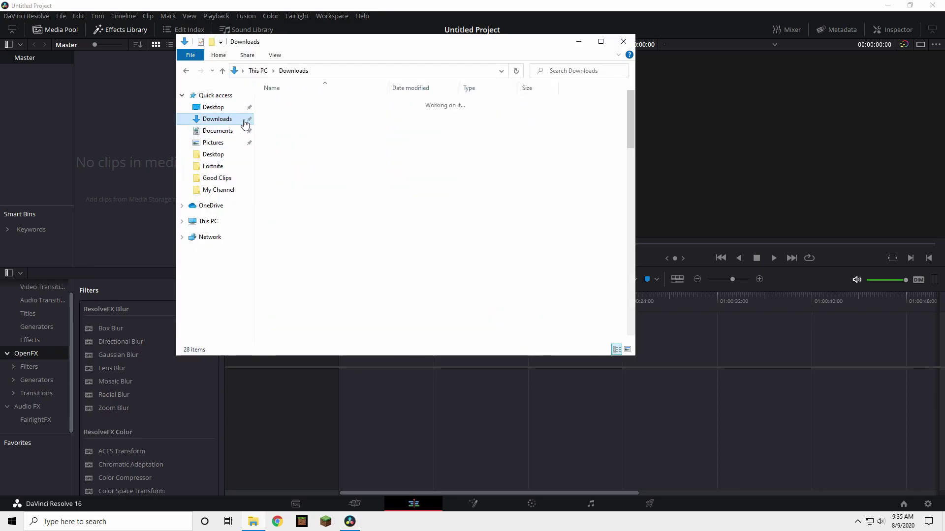
scroll(569, 145, "down", 20)
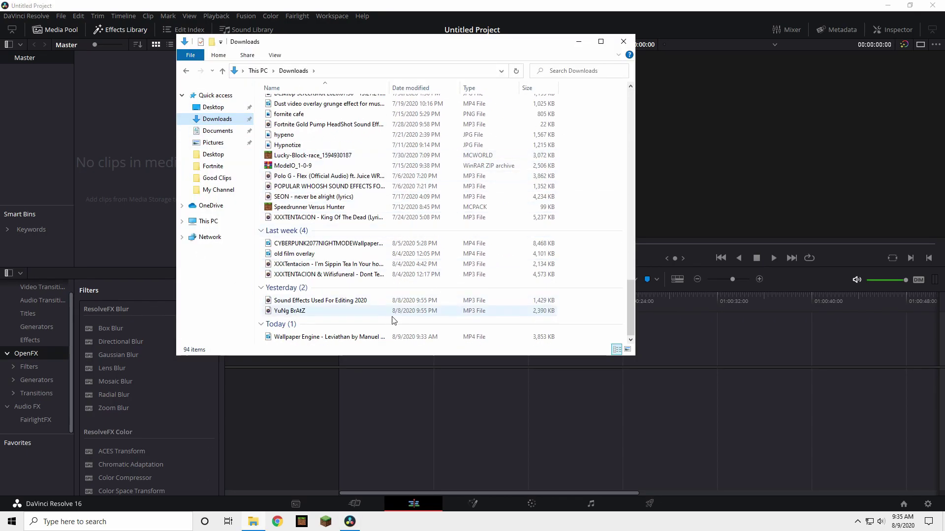
left_click_drag(283, 341, 332, 400)
left_click(564, 303)
left_click(440, 301)
left_click_drag(400, 401, 348, 400)
left_click(461, 337)
left_click(347, 297)
Split the wallpaper clip at 01:00:05:00, delete the part after the cut, and return the playhead to the start
key("Home")
key("space")
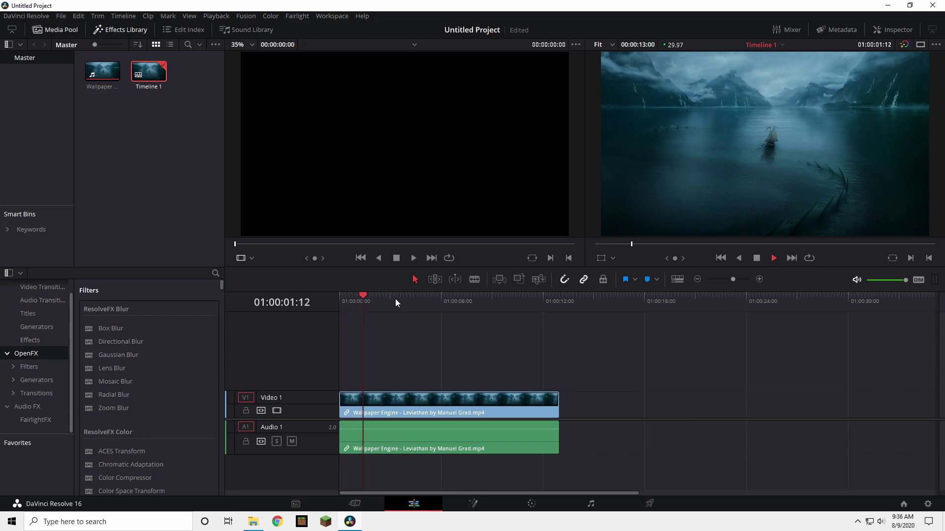
left_click_drag(430, 298, 404, 310)
key("space")
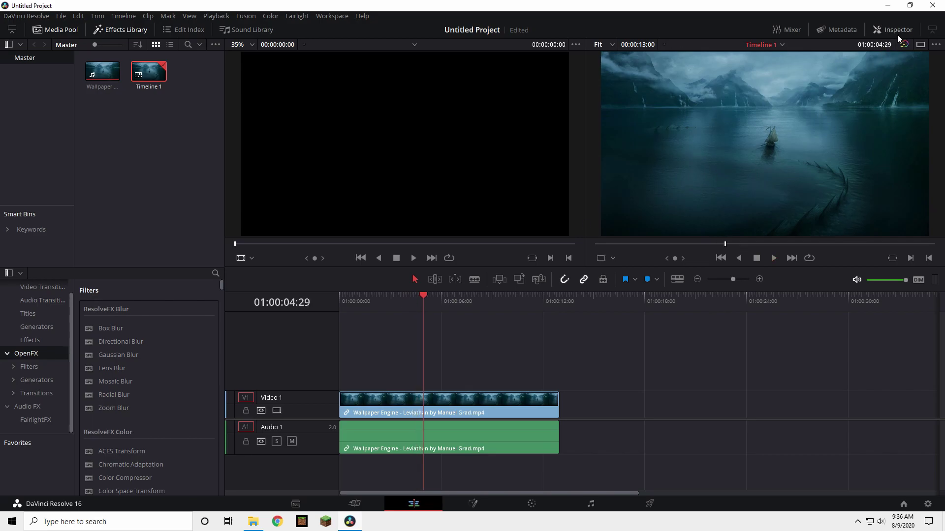
key("j")
left_click(474, 279)
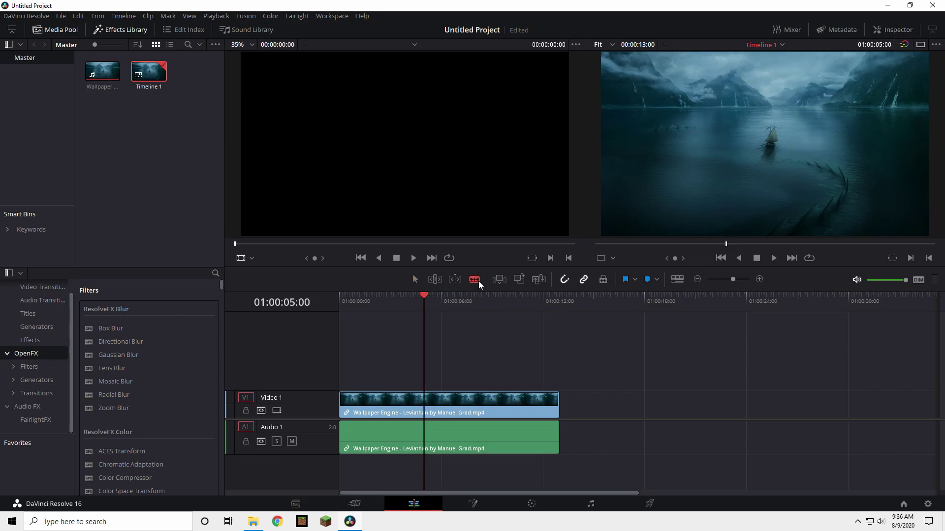
left_click(424, 401)
left_click(415, 279)
left_click(484, 399)
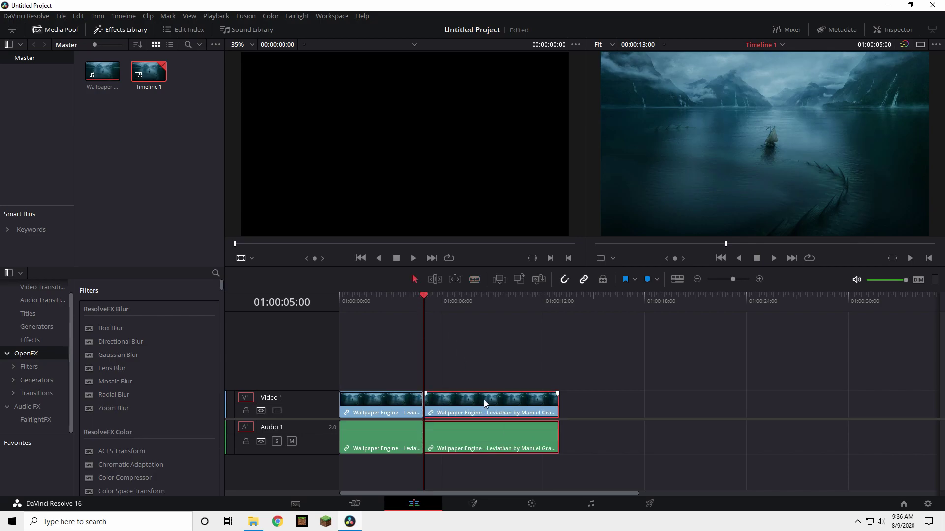
key("Delete")
left_click_drag(426, 301, 340, 302)
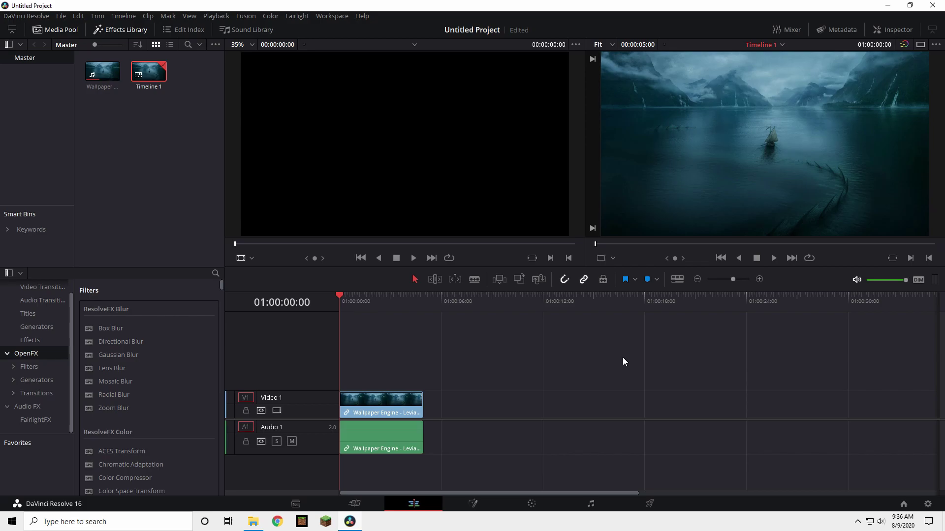
Duplicate the five-second clip further along the same tracks, with the copy starting at about 01:00:09:01
left_click(383, 408)
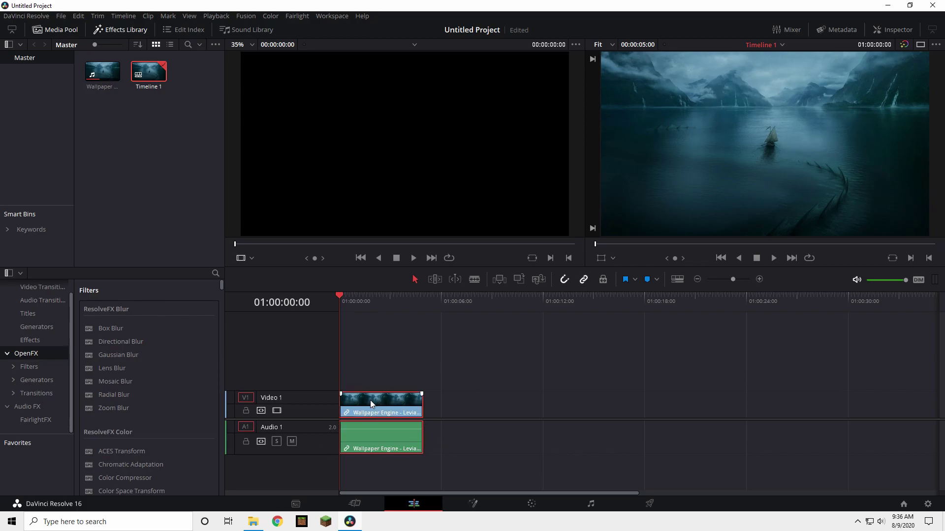
left_click_drag(374, 401, 523, 409)
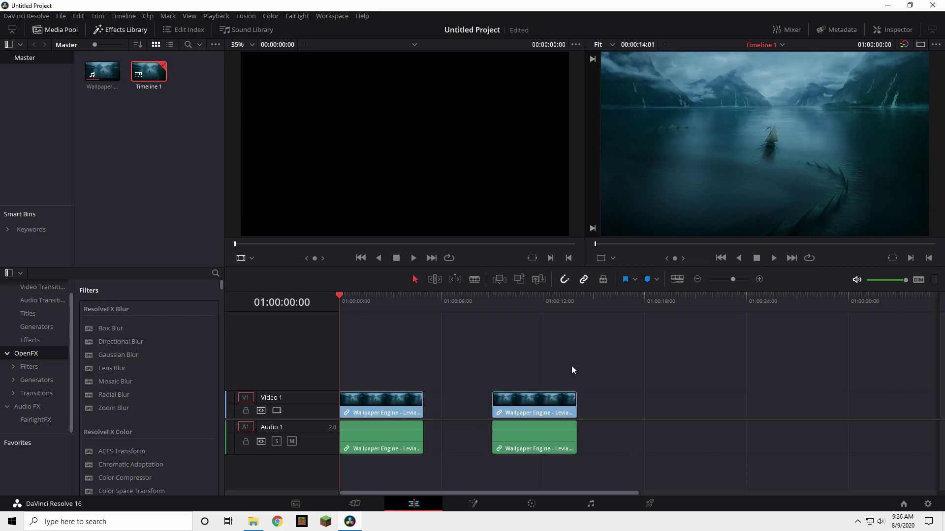
left_click_drag(511, 305, 494, 308)
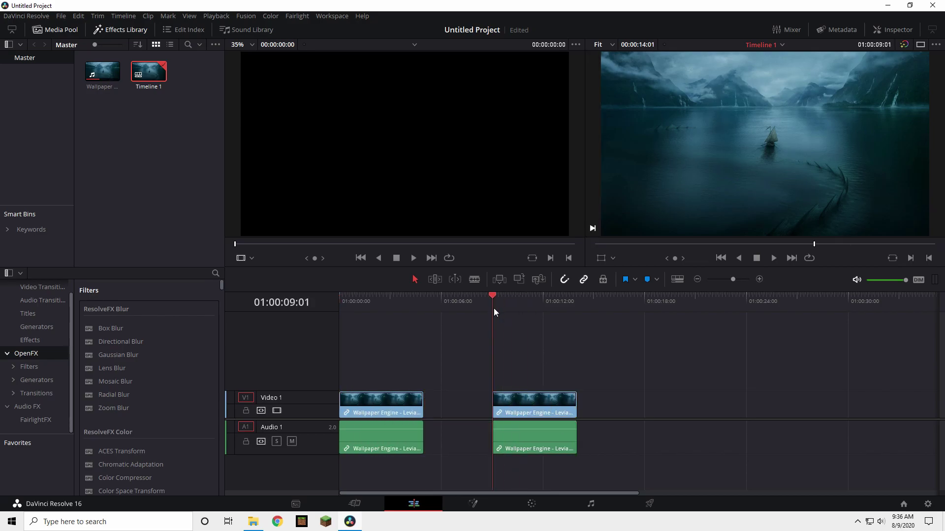
Unlink the video and audio of both the original and the duplicated clip, and delete their audio parts
right_click(530, 403)
left_click(550, 395)
left_click(397, 399)
right_click(397, 398)
left_click(422, 386)
left_click(522, 444)
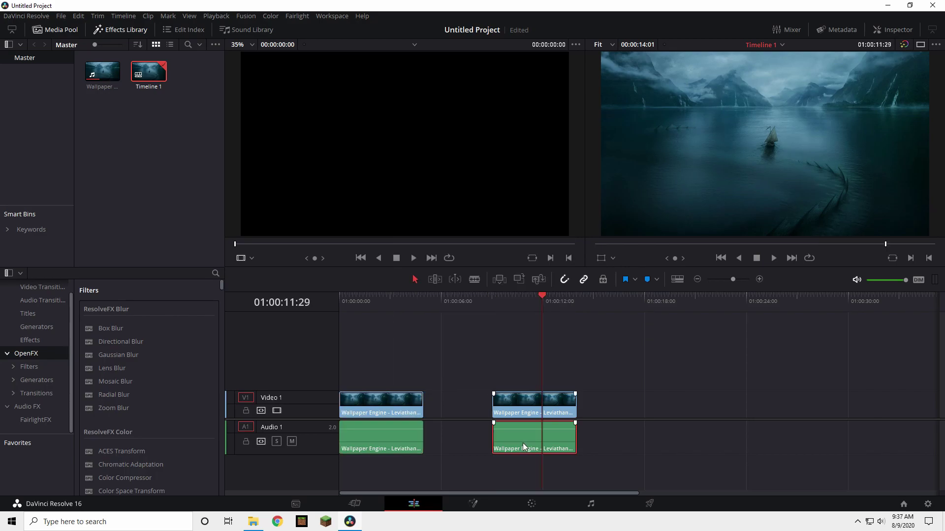
key("Delete")
left_click(391, 440)
key("Delete")
Stack the duplicated clip on a Video 2 track directly above the original and return the playhead to the start
left_click_drag(545, 404, 352, 366)
left_click_drag(541, 307, 339, 308)
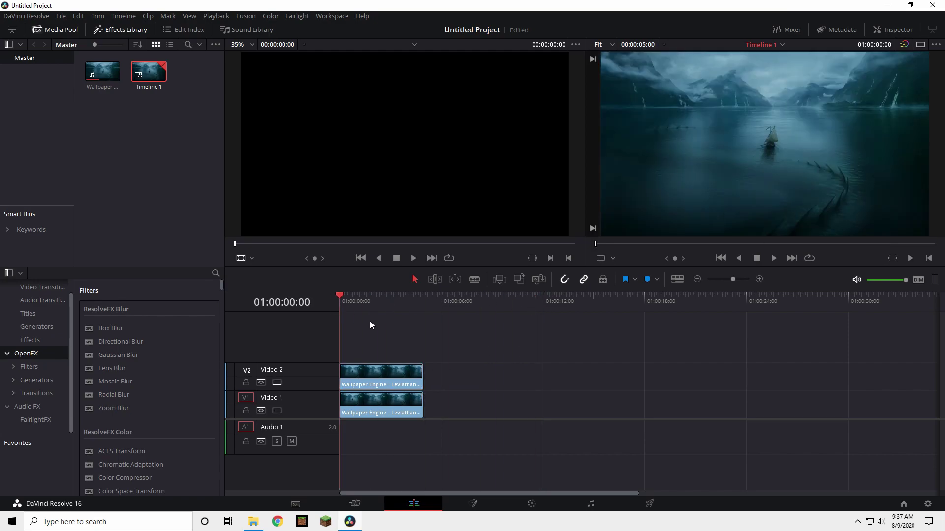
Set the Video 2 clip's zoom to 0.960 in both X and Y
left_click(892, 29)
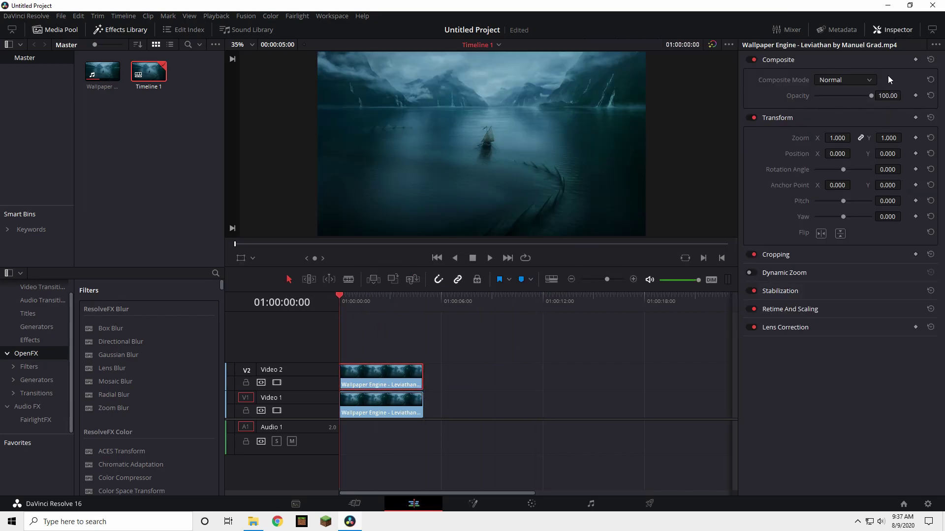
left_click_drag(859, 138, 852, 138)
left_click(851, 139)
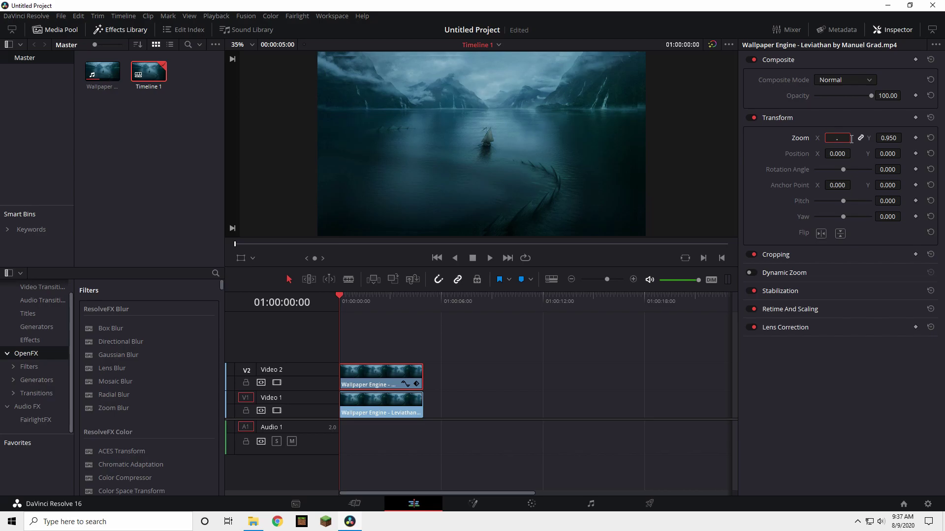
key("Return")
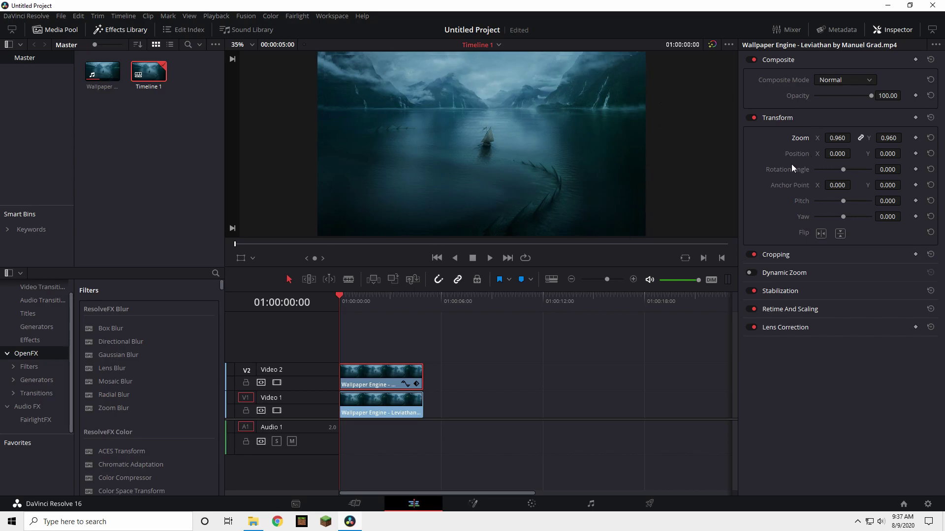
left_click(877, 30)
Slide the scaled Video 2 clip past the end of the original and view it alone at 01:00:08:18
left_click(363, 297)
left_click_drag(373, 372, 485, 374)
left_click(636, 369)
left_click_drag(512, 297, 485, 288)
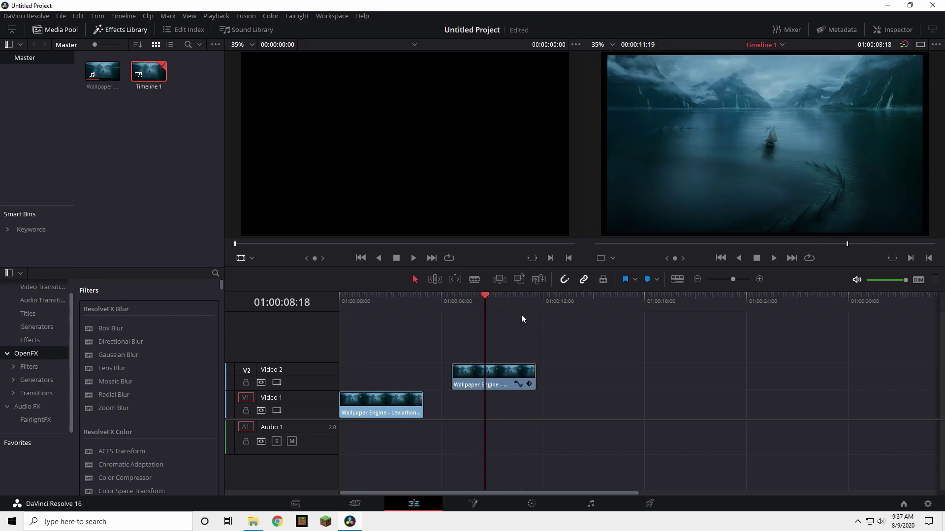
Open the scaled Video 2 clip in Fusion and add a Blur node between MediaIn1 and MediaOut1
left_click(492, 371)
left_click(472, 504)
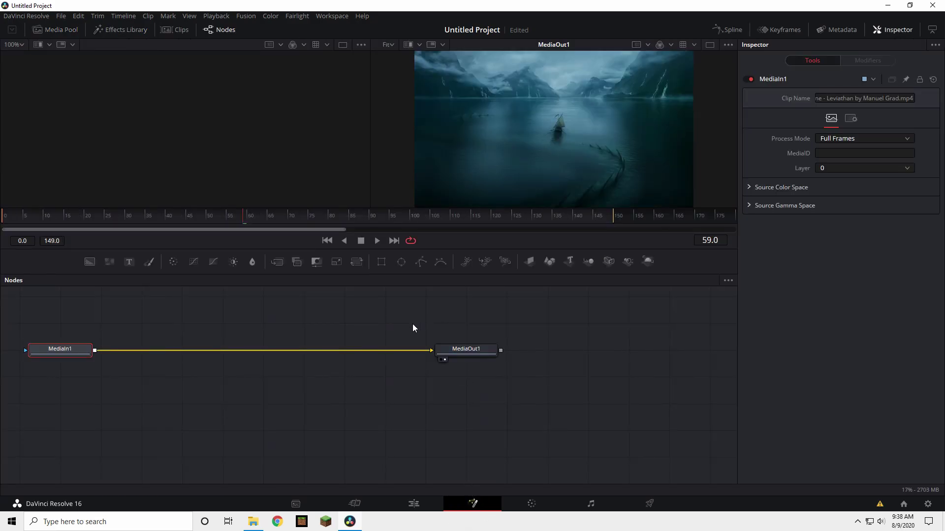
key("shift+space")
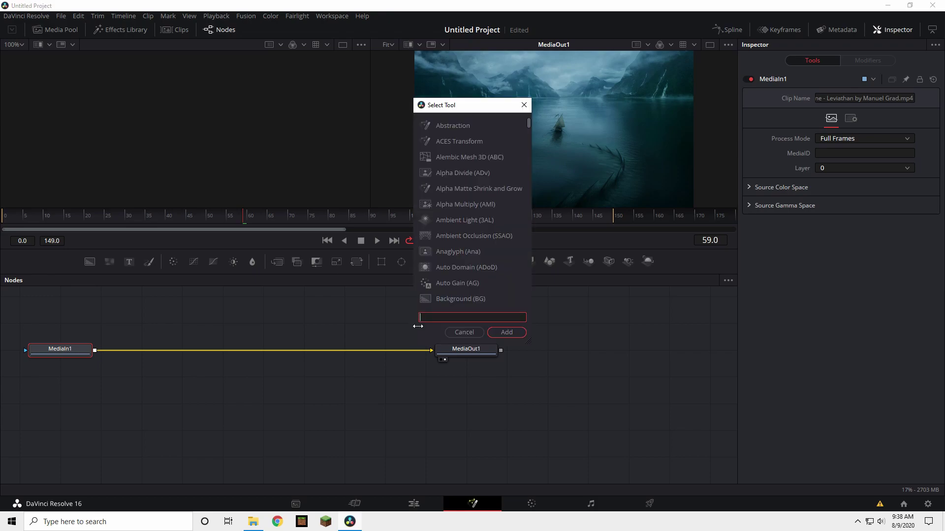
left_click(461, 333)
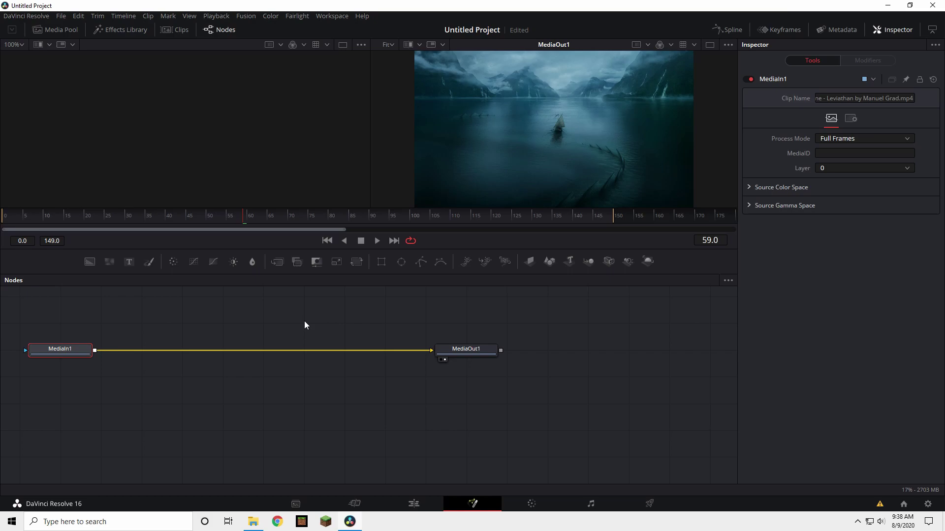
key("shift+space")
left_click_drag(468, 109, 446, 132)
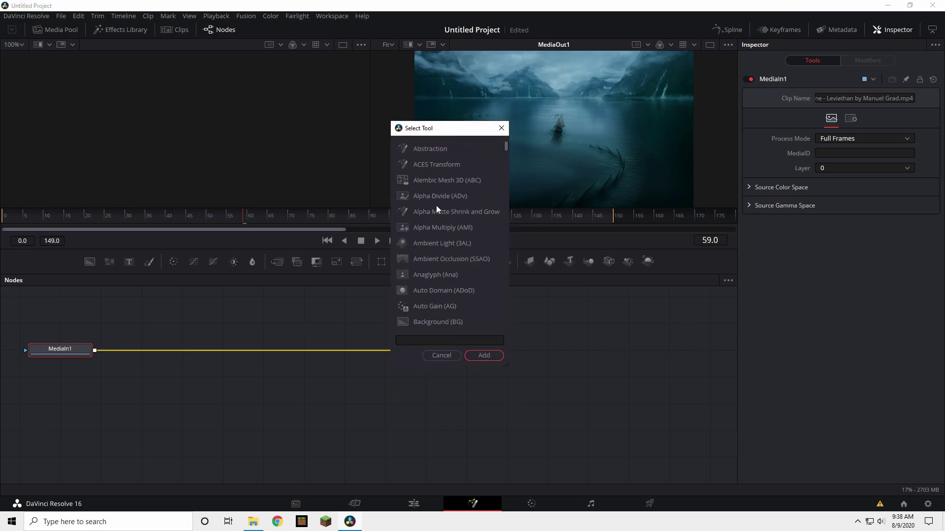
left_click(446, 341)
type("blur")
left_click(419, 150)
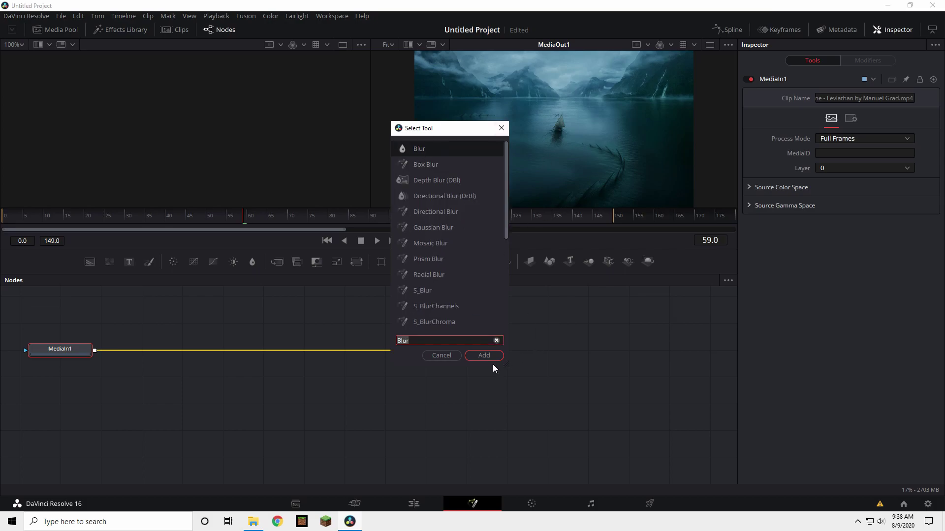
left_click(483, 356)
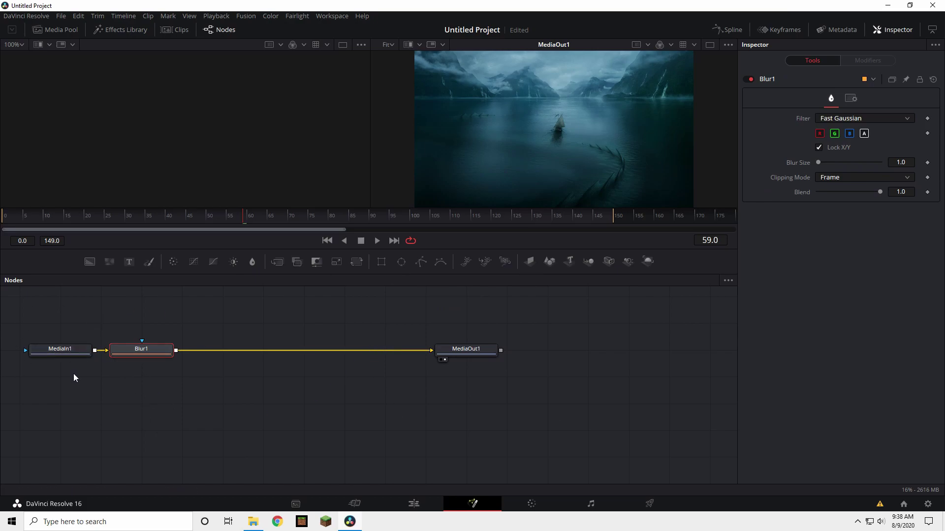
Set the Blur node's blur size to 10.2 and return to the Edit page
mouse_move(68, 349)
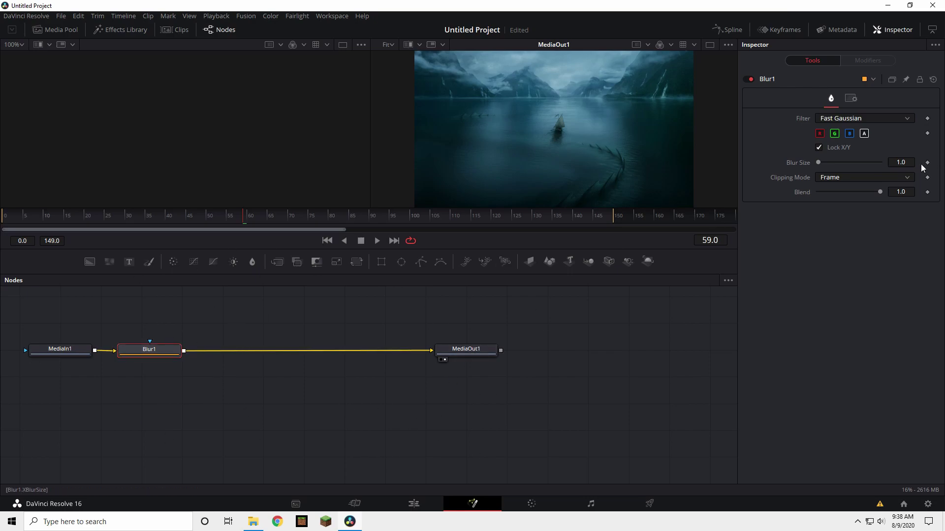
left_click_drag(819, 162, 827, 160)
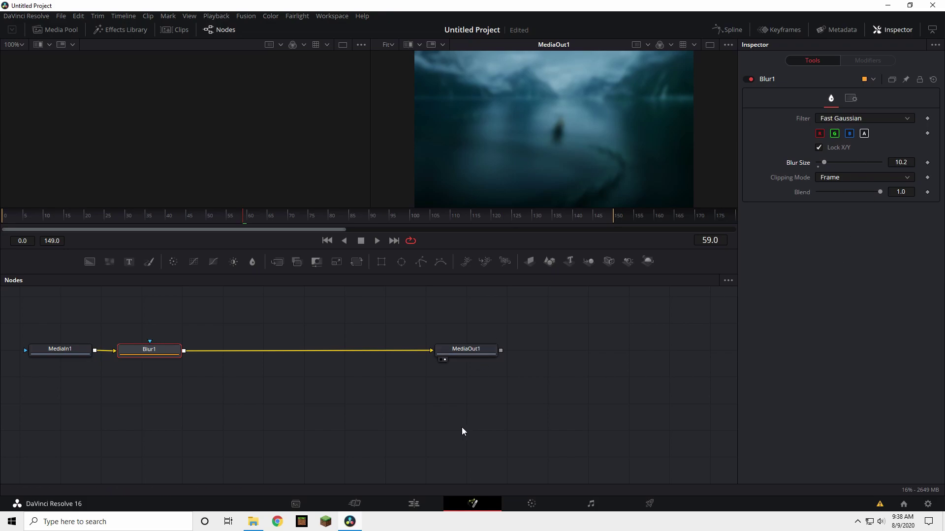
left_click(421, 507)
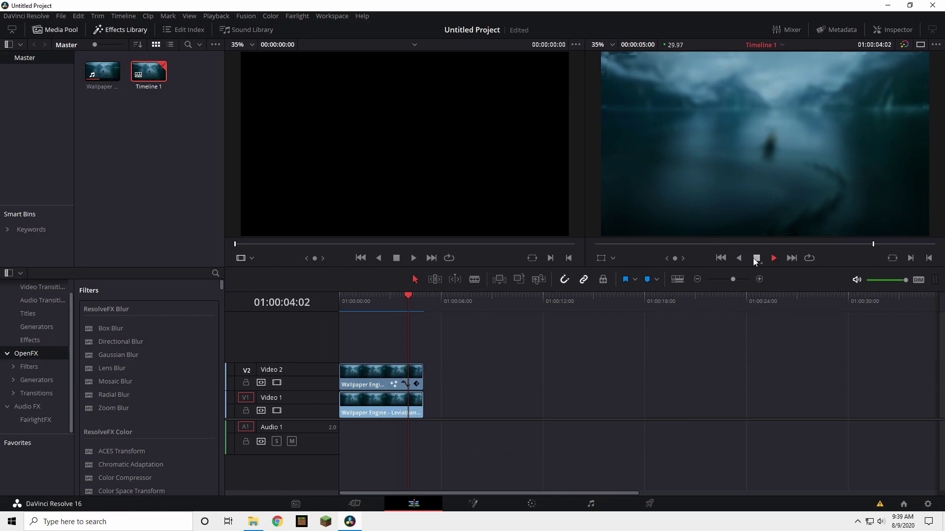
Play the stacked clips from the start to review the blurred upper layer
left_click(707, 308)
left_click(415, 299)
left_click(342, 304)
key("space")
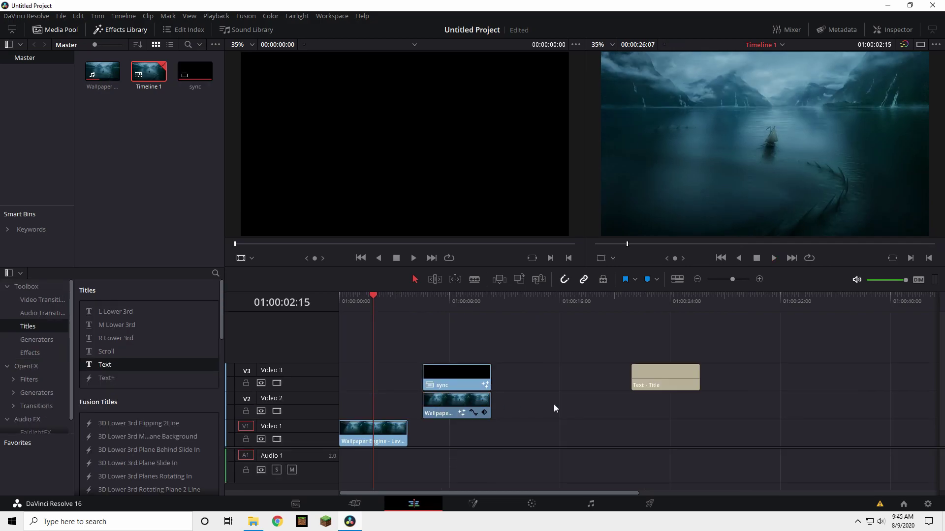
Add a Glow node to the Video 1 clip in Fusion, and move the blurred Video 2 clip back above it on the timeline
left_click(394, 431)
left_click(474, 505)
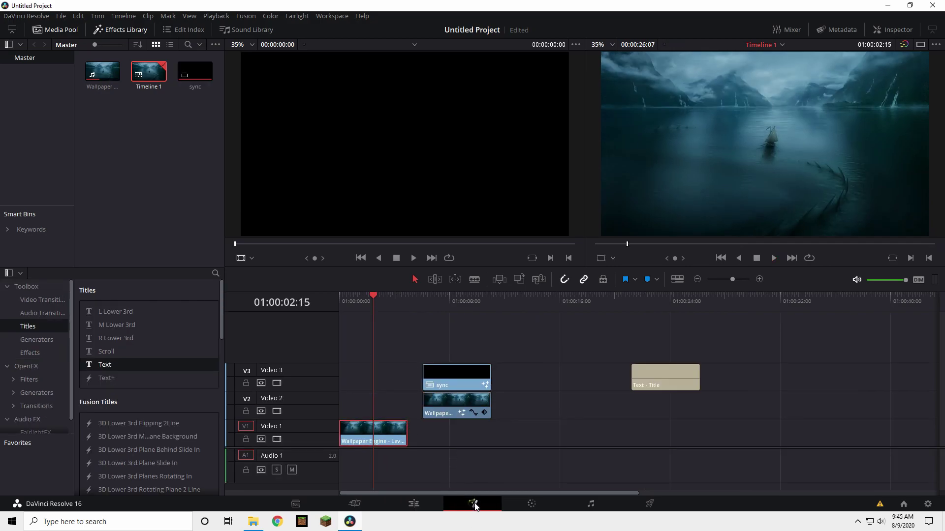
key("shift+space")
type("Glow")
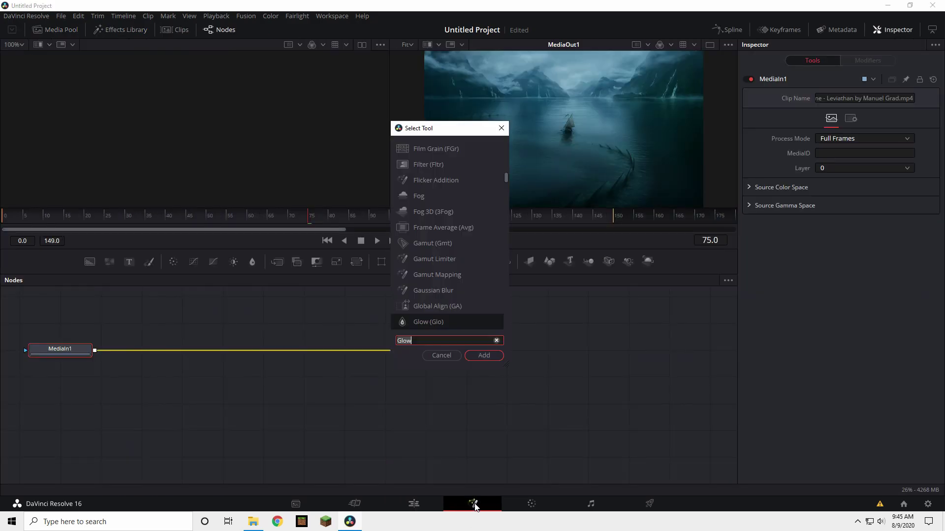
left_click(479, 353)
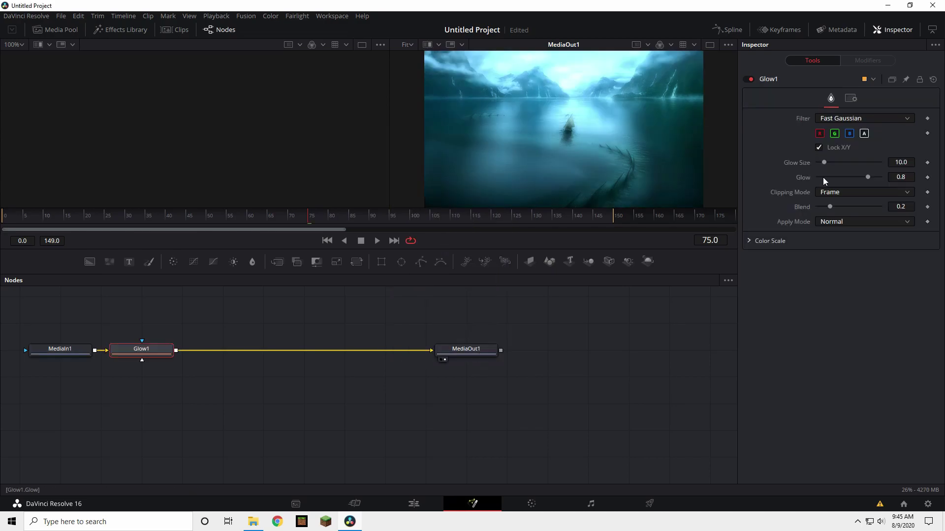
left_click(408, 503)
left_click_drag(459, 410, 377, 410)
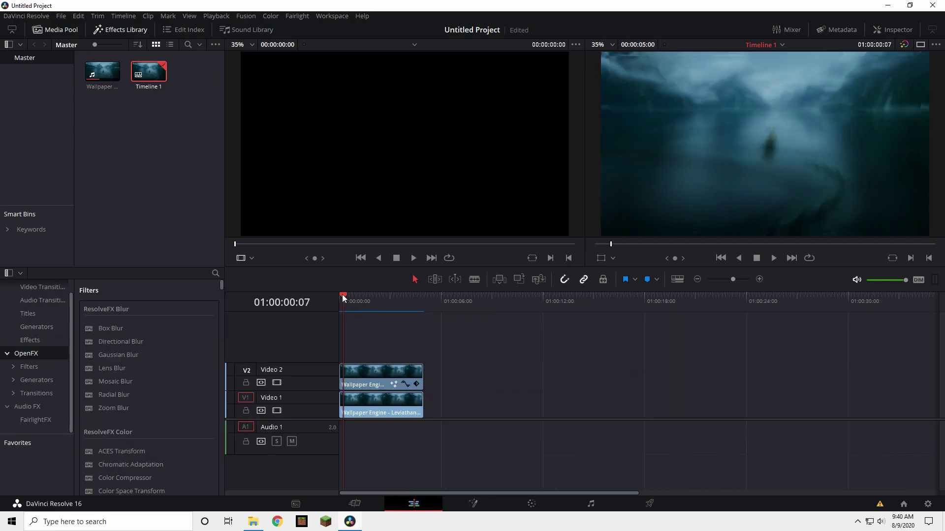
Place two Text titles on a Video 3 track, starting at about 01:00:12 and 01:00:21
left_click_drag(342, 295, 404, 306)
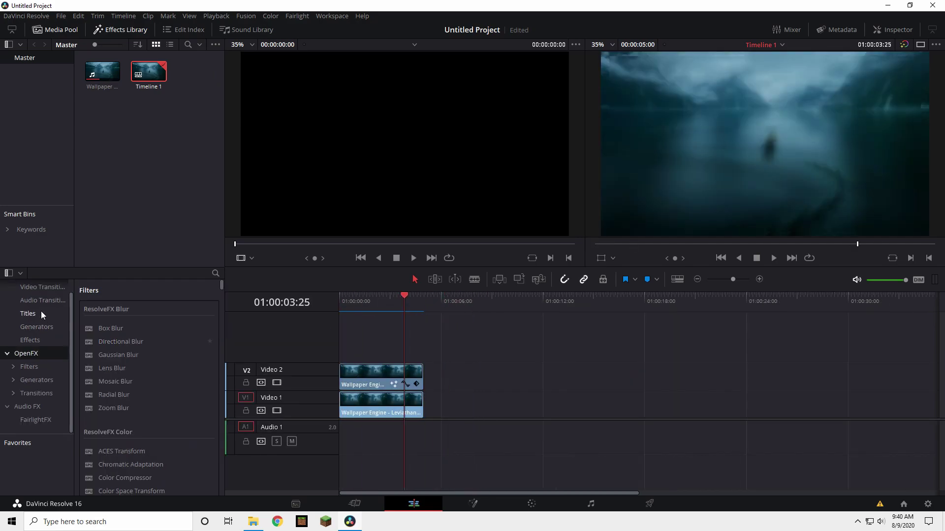
left_click(50, 313)
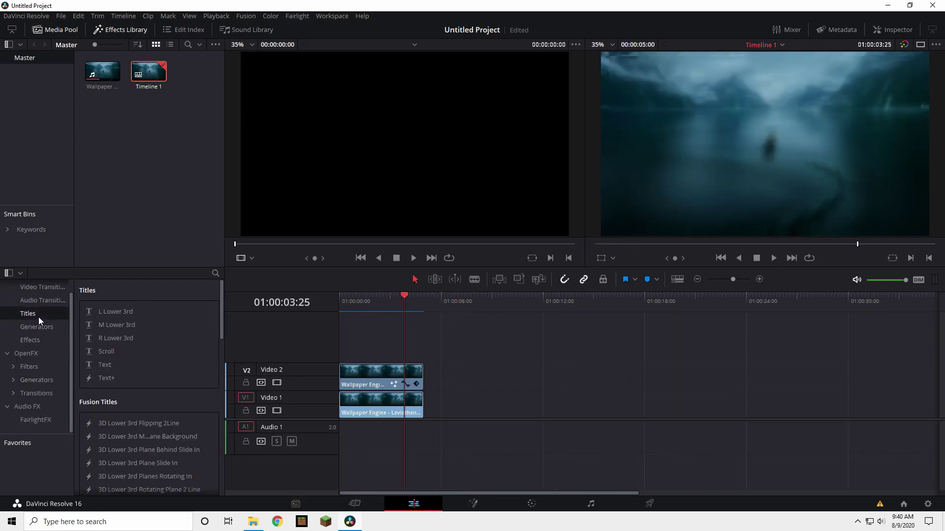
scroll(54, 324, "up", 1)
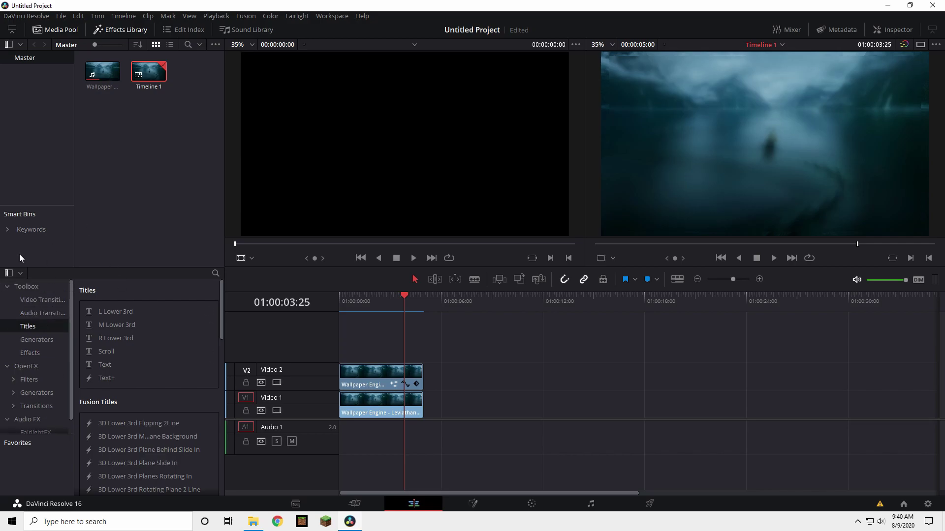
left_click_drag(105, 365, 539, 358)
left_click_drag(105, 365, 699, 361)
Replace the text of the first title with "Sync"
left_click(580, 295)
left_click(573, 339)
left_click(892, 30)
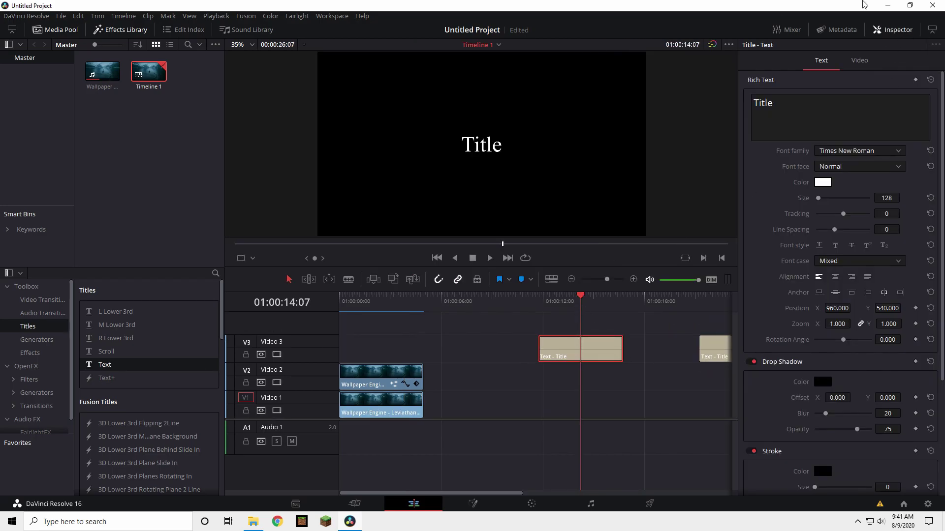
left_click(811, 107)
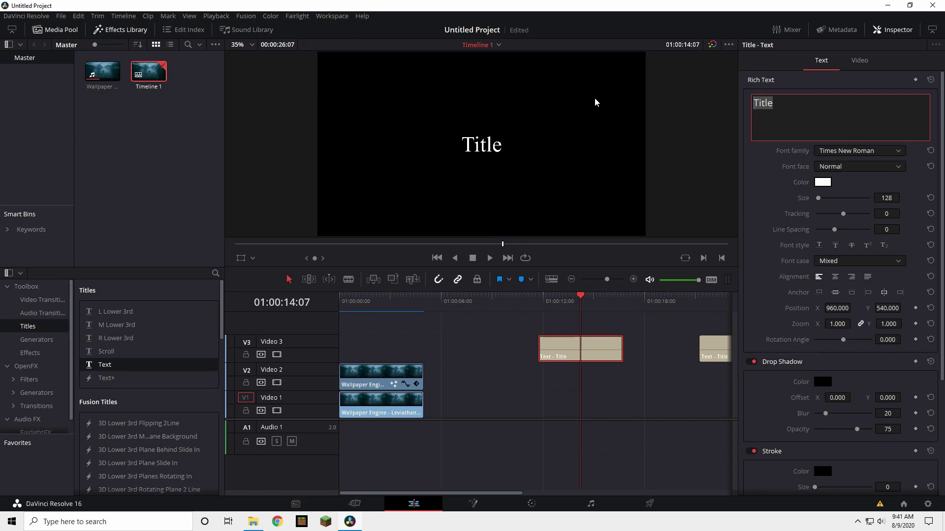
key("BackSpace")
type("Sync")
left_click(804, 85)
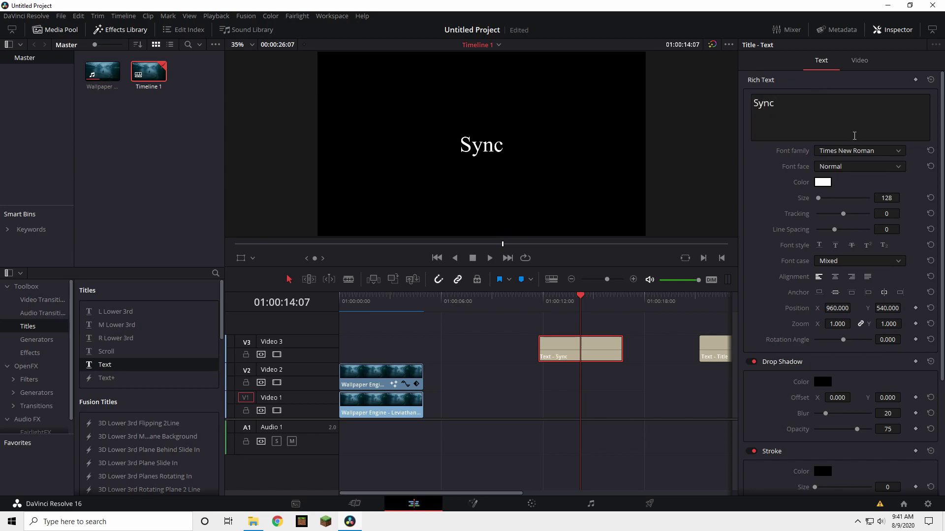
Set the Sync title's font family to Open Sans and its font face to Bold
left_click(853, 149)
scroll(842, 269, "up", 20)
scroll(844, 264, "down", 20)
scroll(866, 305, "down", 8)
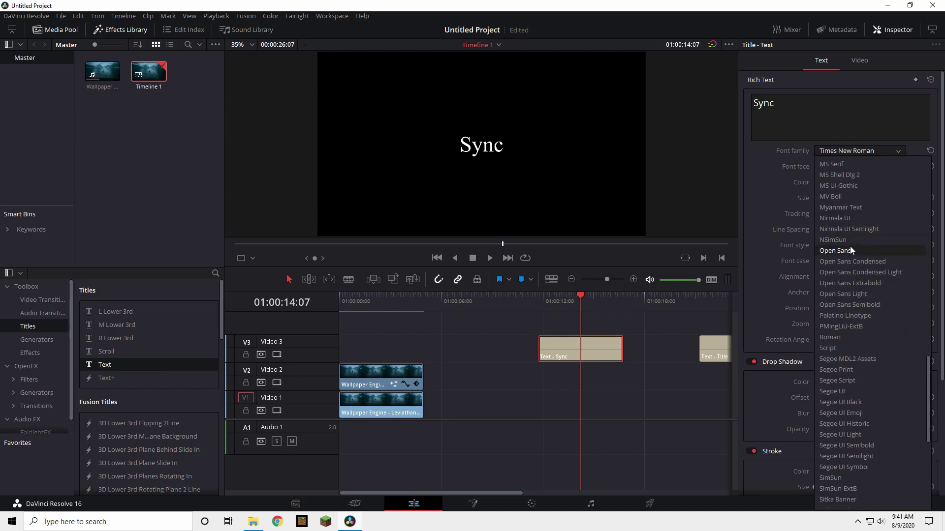
left_click(850, 251)
left_click(832, 167)
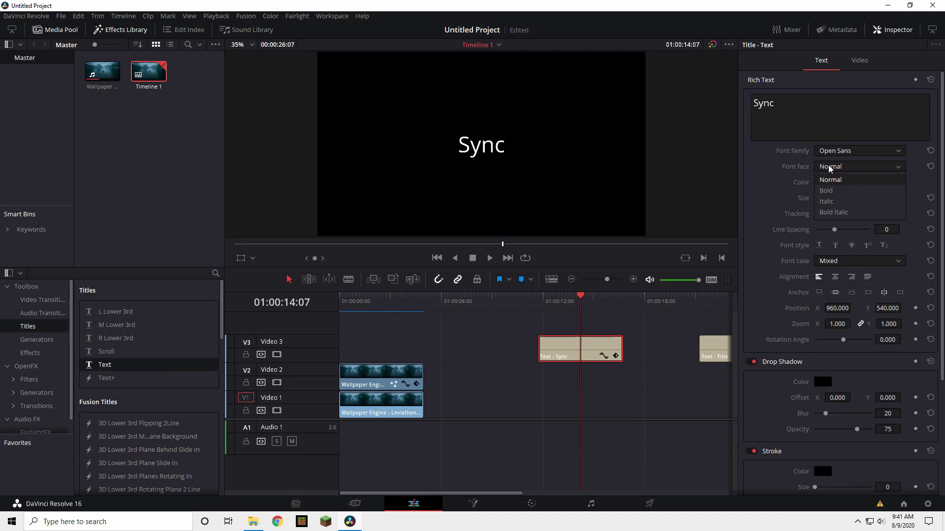
left_click(841, 191)
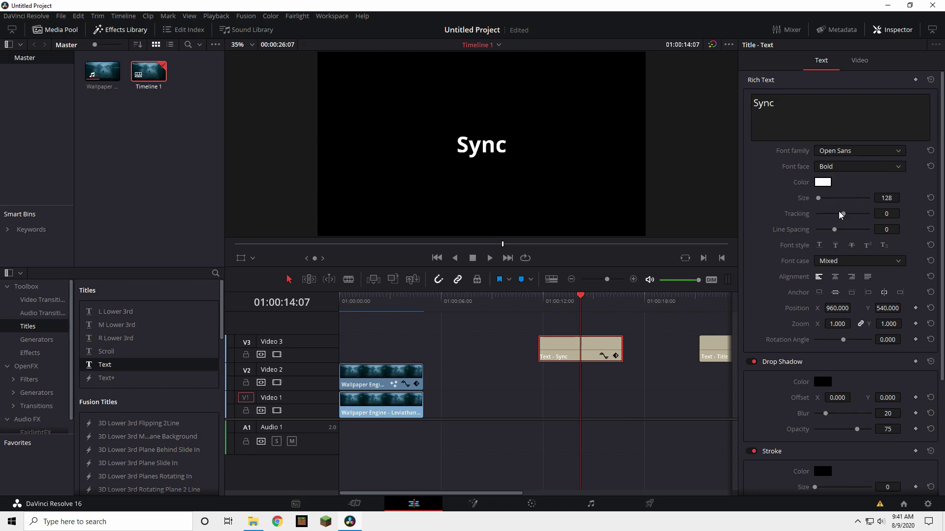
Set the Sync title's size to 116 and its tracking to 61
left_click_drag(842, 215, 819, 202)
left_click(768, 183)
left_click_drag(855, 214, 860, 216)
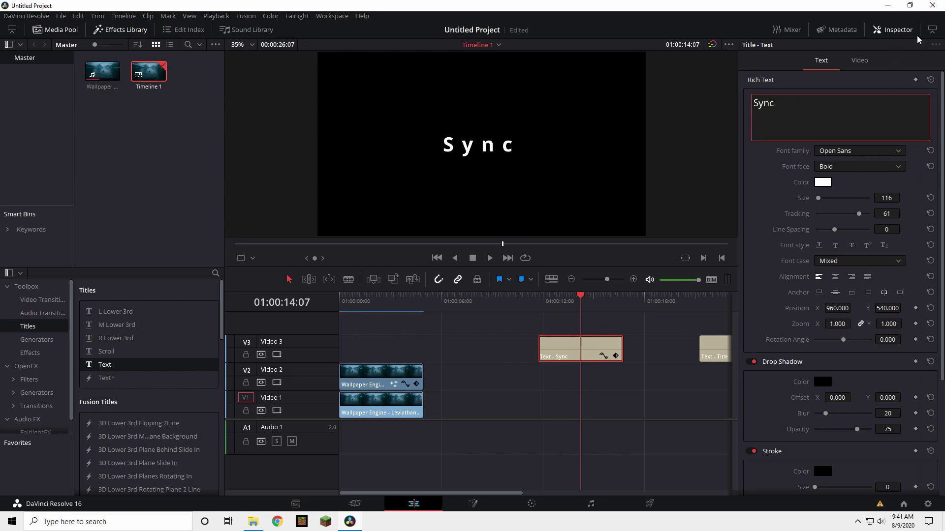
Set the Sync title's drop shadow X offset to 26 and move the title over the wallpaper clips to preview it at 01:00:03:29
scroll(833, 350, "down", 3)
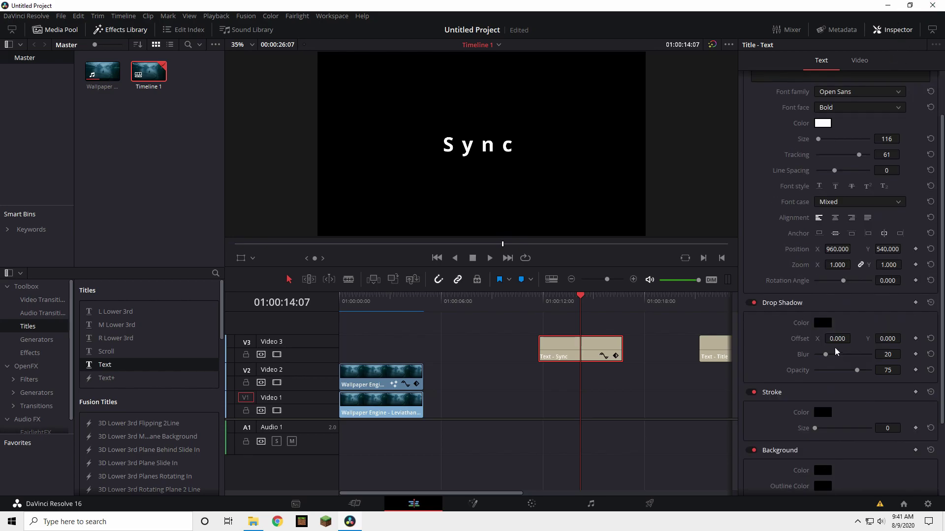
left_click_drag(850, 309, 854, 308)
left_click_drag(580, 351, 409, 347)
left_click(421, 308)
left_click_drag(421, 308, 408, 308)
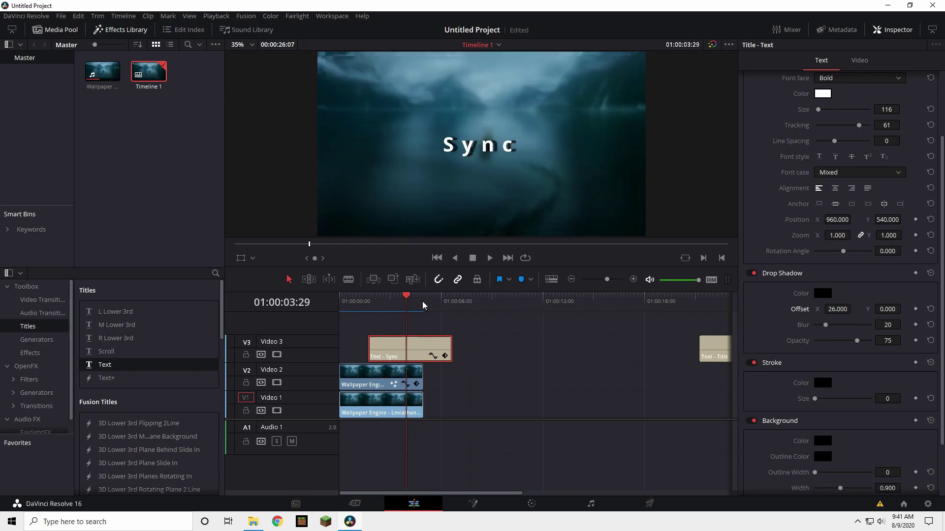
Set the Sync title's drop shadow to X offset 5, Y offset -5, blur 60 and opacity 42
left_click(930, 309)
left_click(842, 310)
type("5")
key("Return")
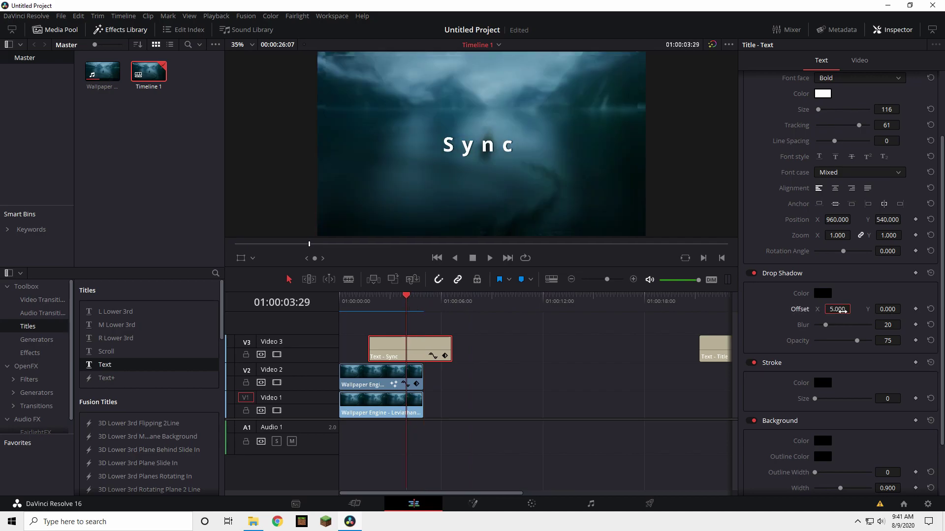
left_click_drag(903, 310, 901, 310)
mouse_move(856, 340)
left_mouse_down()
mouse_move(834, 346)
mouse_move(847, 327)
mouse_move(839, 340)
left_mouse_up()
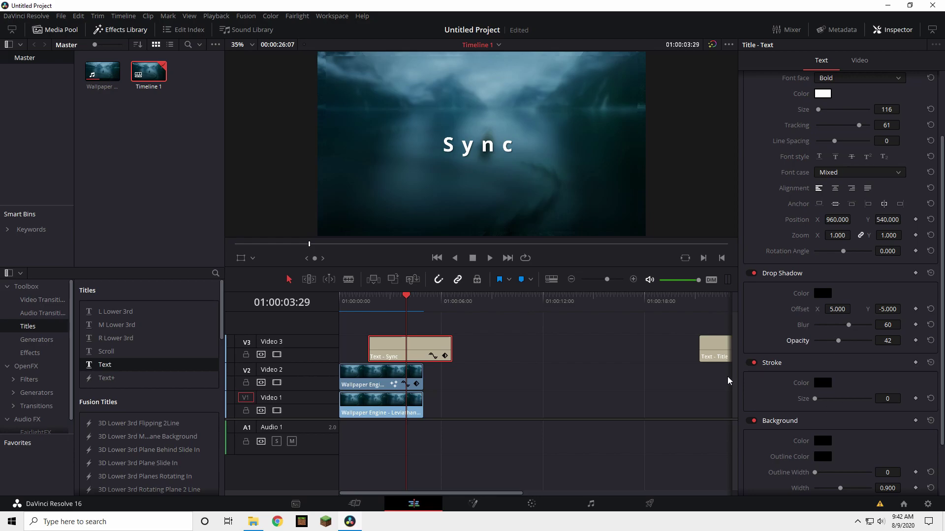
Align the Sync title with the start of the wallpaper clips and return the playhead to 01:00:00:00
left_click(892, 29)
mouse_move(402, 301)
left_mouse_down()
mouse_move(377, 304)
mouse_move(386, 304)
left_mouse_up()
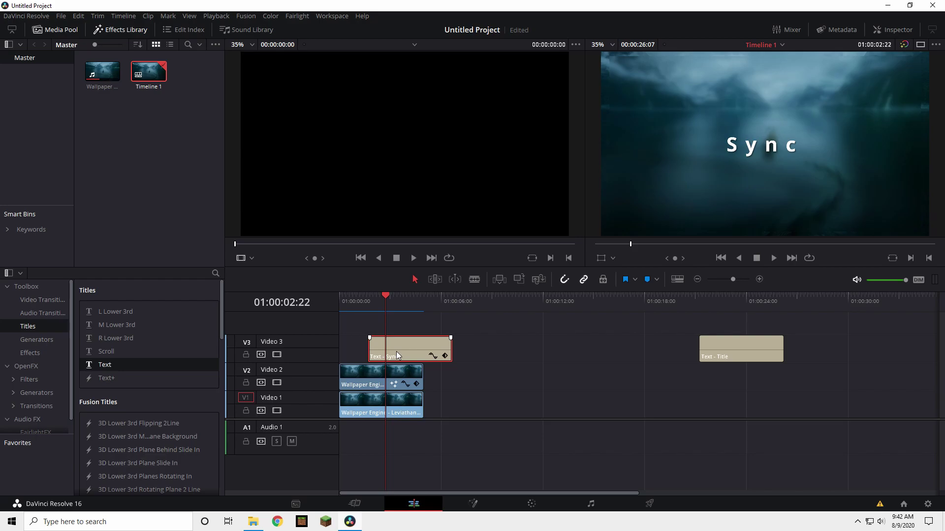
left_click_drag(396, 351, 365, 350)
left_click(465, 342)
left_click(359, 298)
left_click(343, 291)
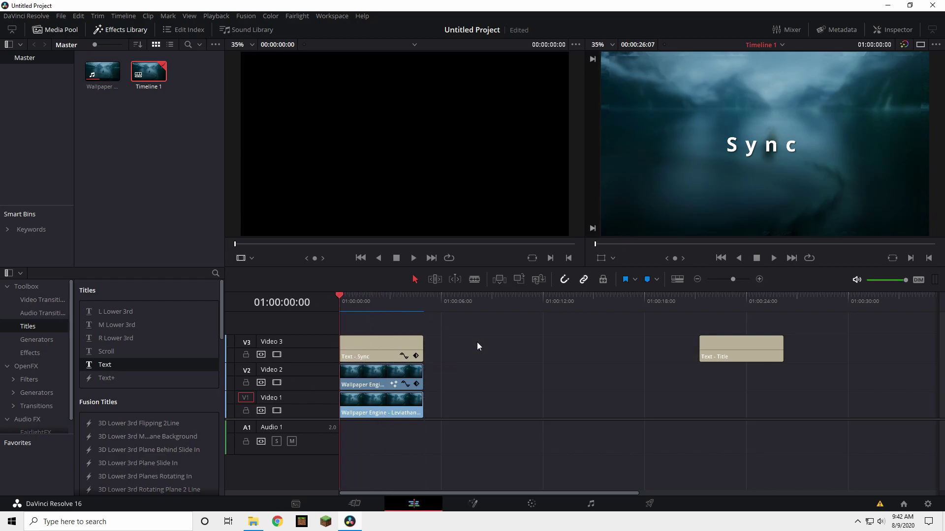
mouse_move(346, 305)
left_mouse_down()
mouse_move(417, 300)
mouse_move(342, 307)
left_mouse_up()
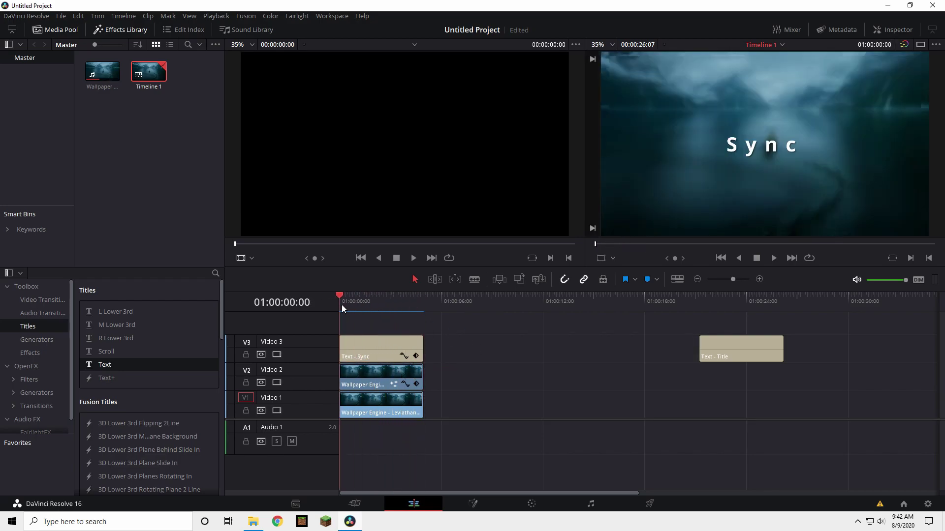
Convert the Sync title on Video 3 into a new compound clip named "sync"
right_click(380, 341)
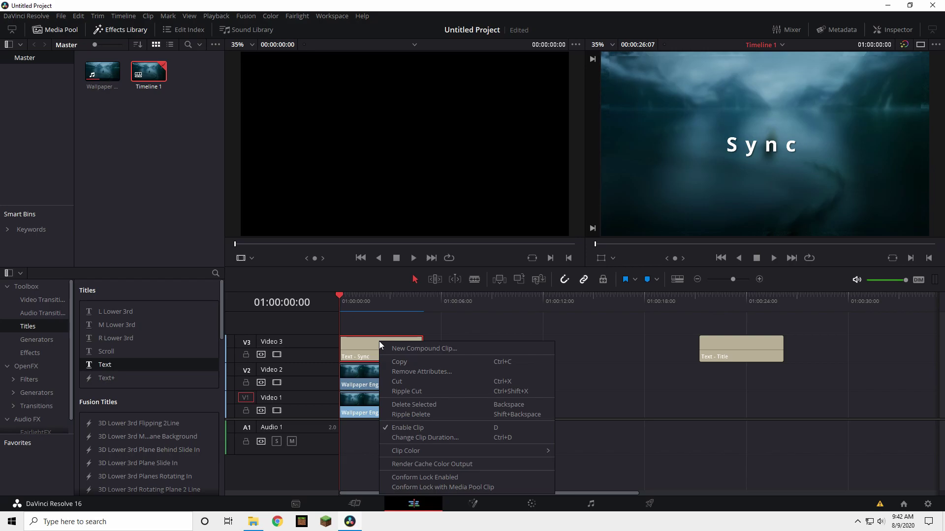
left_click(418, 349)
type("sync")
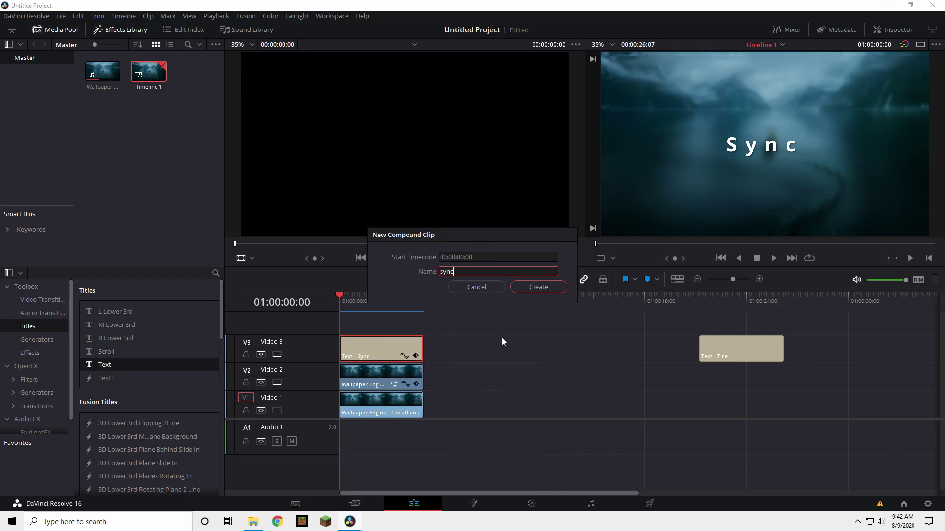
left_click(551, 292)
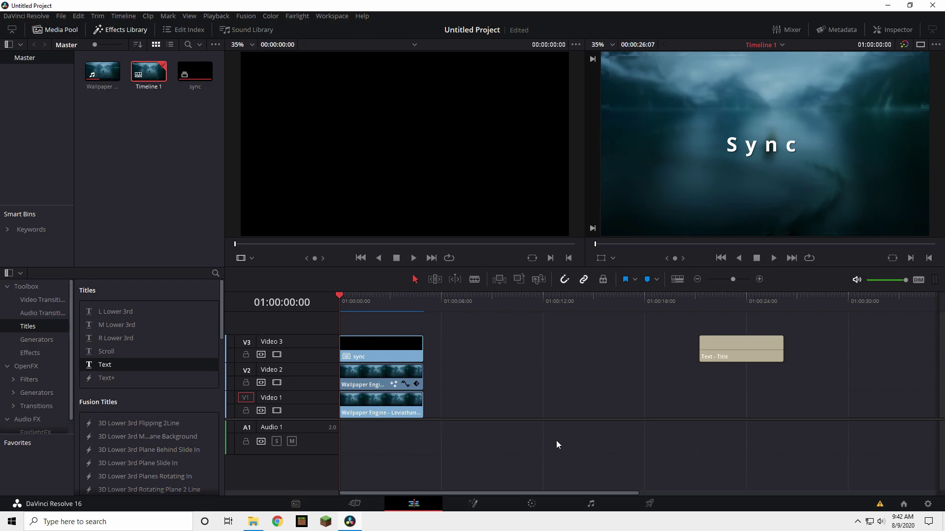
Move the sync compound clip to an empty stretch of Video 3 and select it with the playhead at 01:00:09:19
left_click_drag(346, 311, 389, 313)
left_click(387, 353)
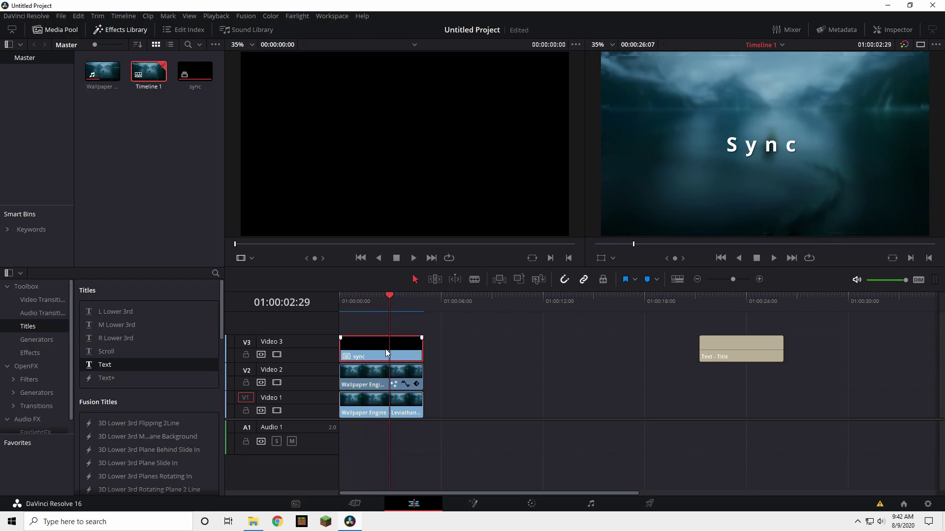
left_click_drag(367, 349, 488, 347)
left_click(589, 336)
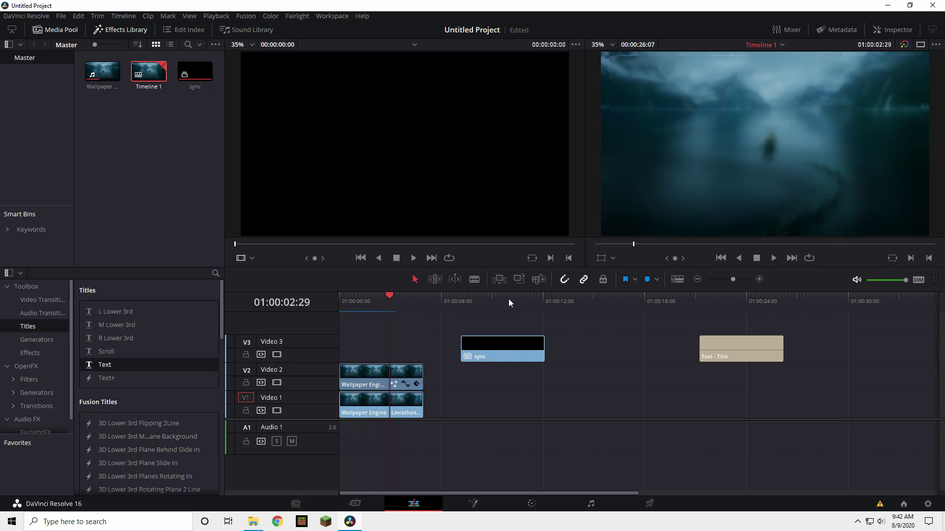
left_click(502, 300)
left_click(509, 342)
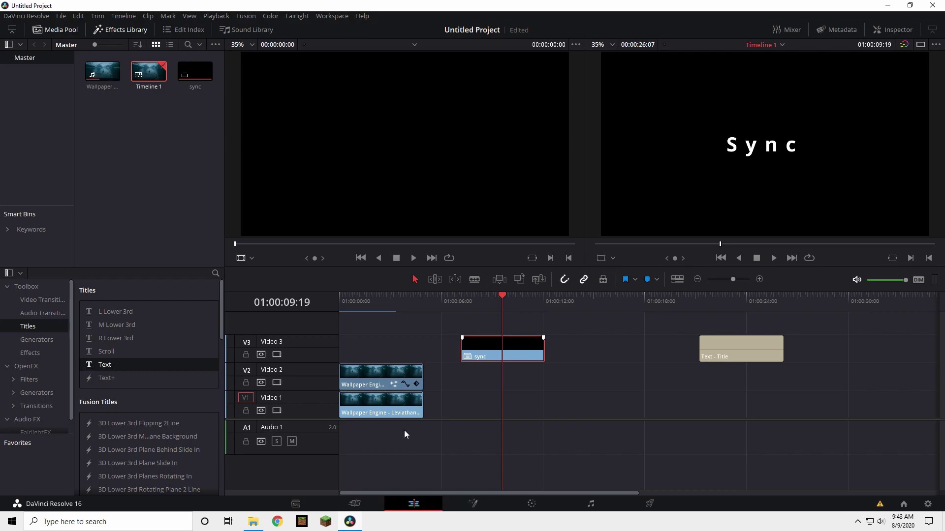
In Fusion, add a Glow node between the sync clip's MediaIn1 and MediaOut1 and slightly raise its glow size and strength
left_click(473, 503)
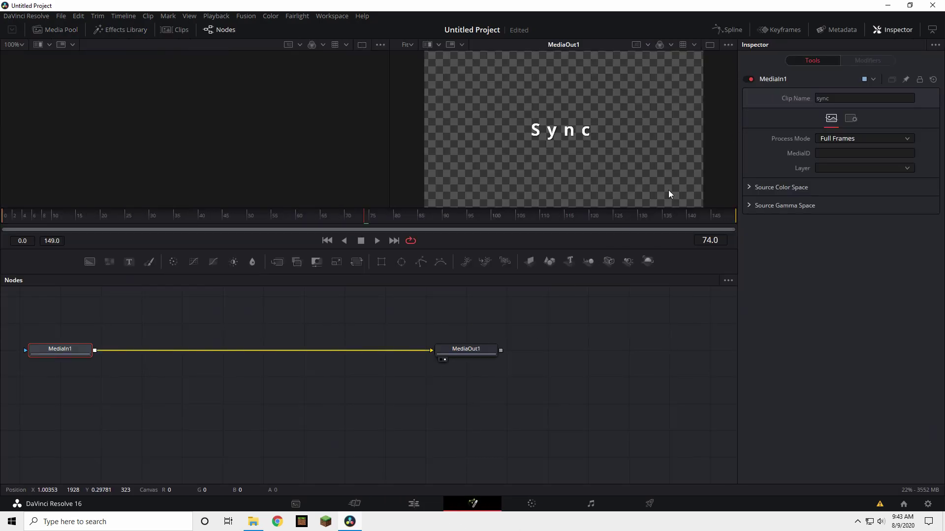
key("shift+space")
type("Glow")
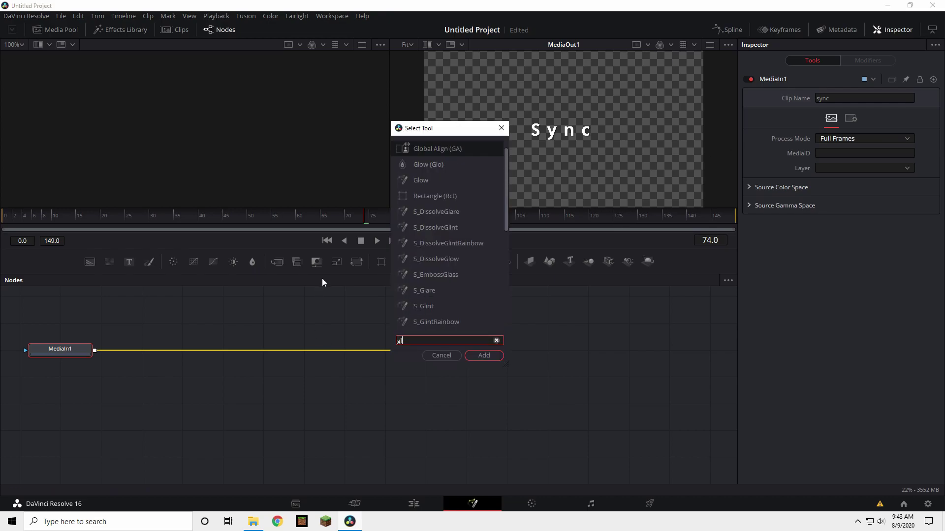
left_click(483, 355)
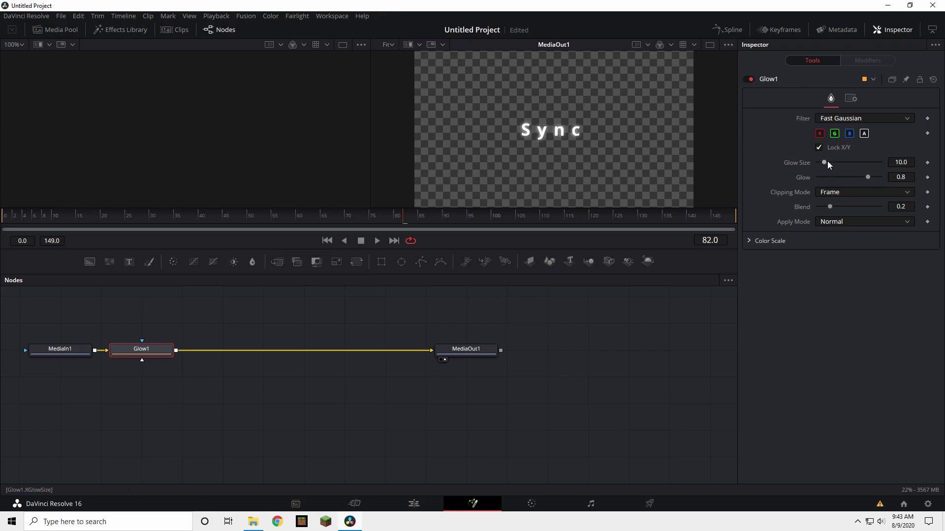
left_click_drag(824, 164, 827, 162)
left_click_drag(869, 176, 870, 176)
Back in the edit timeline, align the sync clip with the start of the wallpaper clips and play it from the beginning
left_click(414, 504)
left_click_drag(485, 351, 352, 340)
key("Home")
key("space")
key("Home")
key("space")
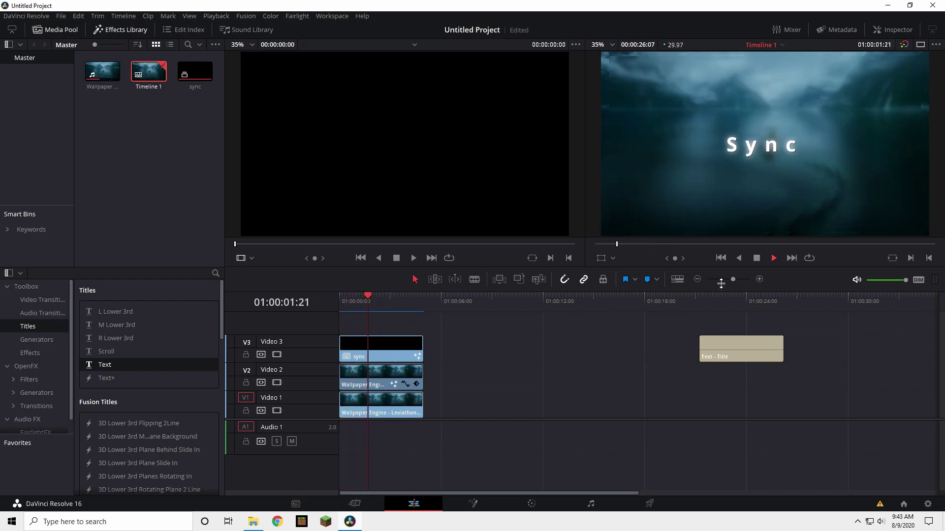
key("space")
Fade in the sync clip over about 2 seconds and both wallpaper clips over about 1 second, and preview from the start
left_click(737, 279)
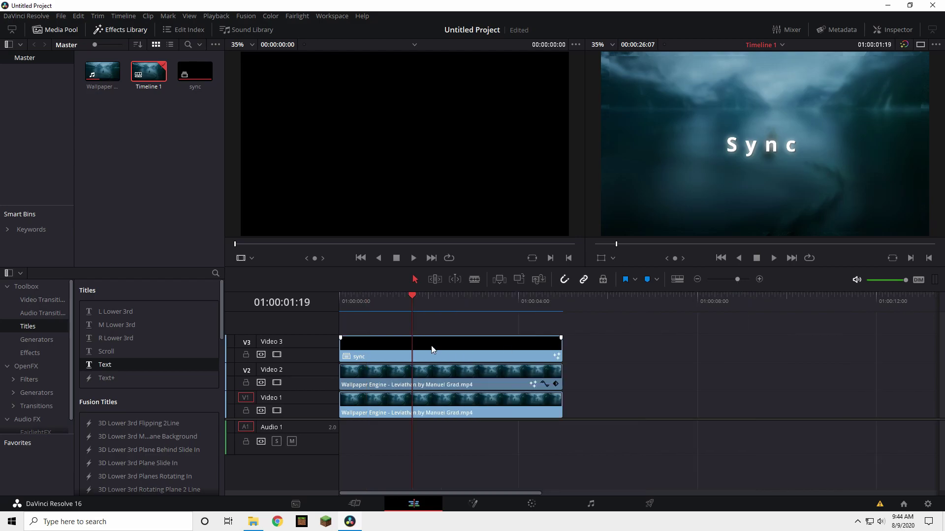
mouse_move(342, 338)
left_click_drag(345, 338, 436, 339)
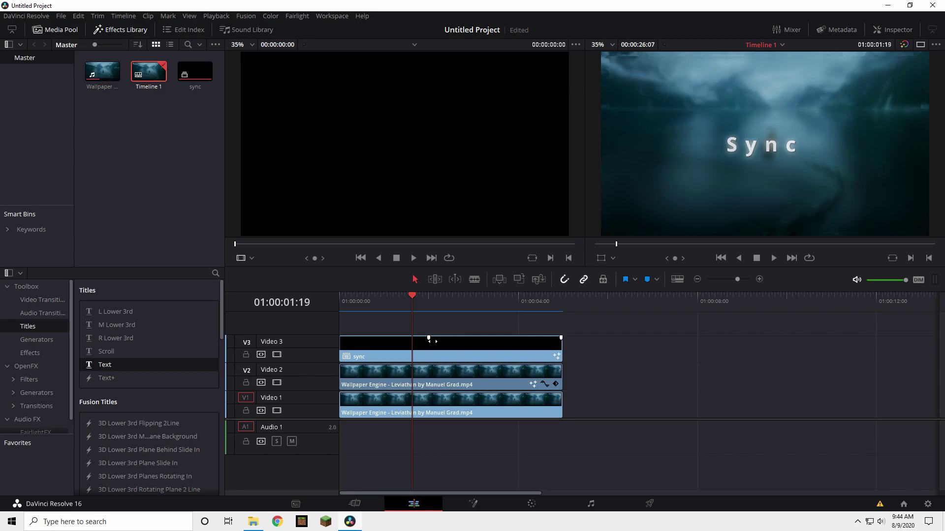
left_click_drag(341, 366, 387, 367)
left_click_drag(344, 398, 392, 397)
key("Home")
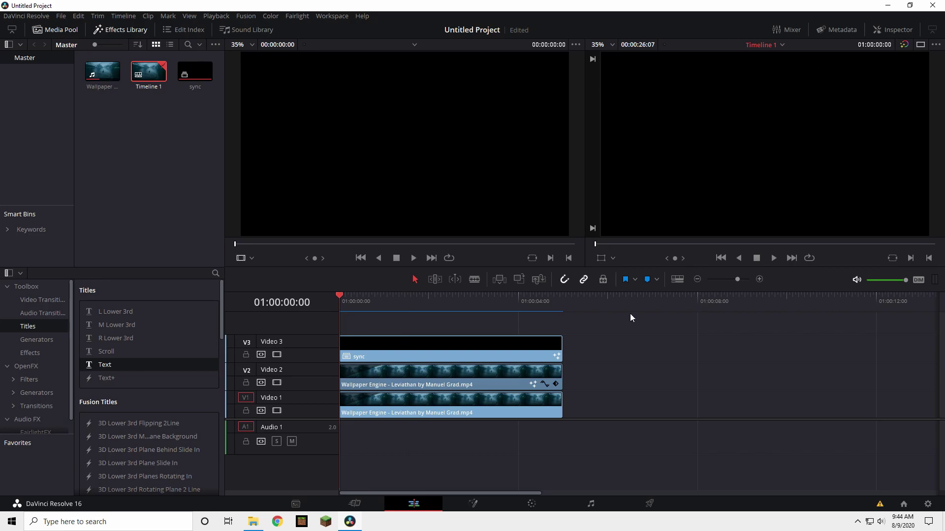
key("space")
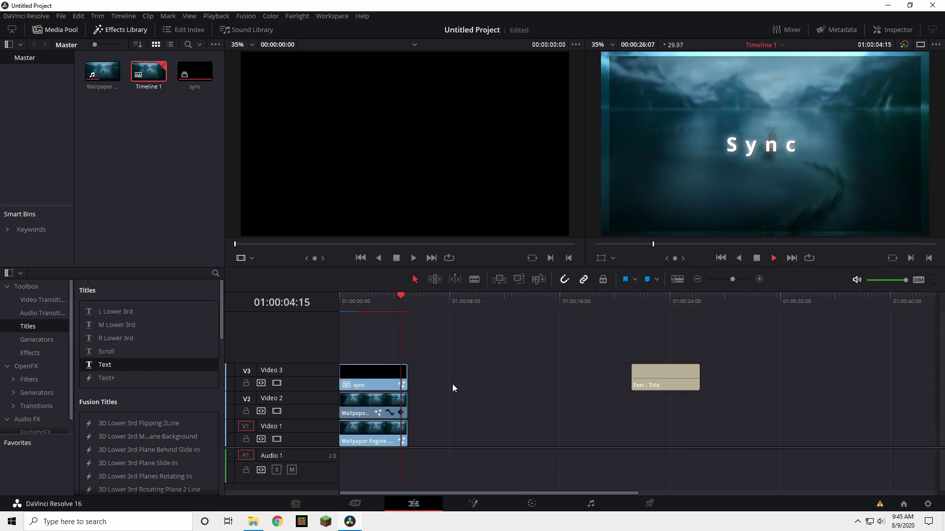
key("Home")
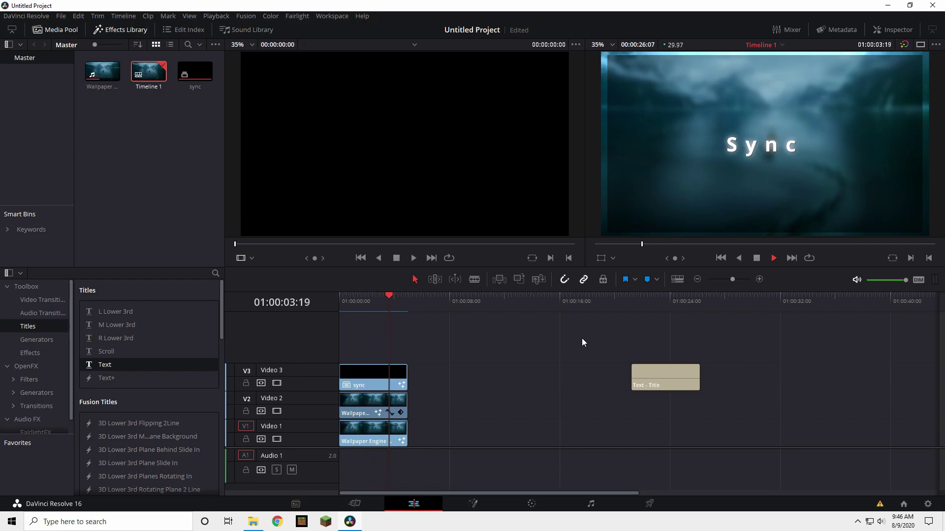
key("space")
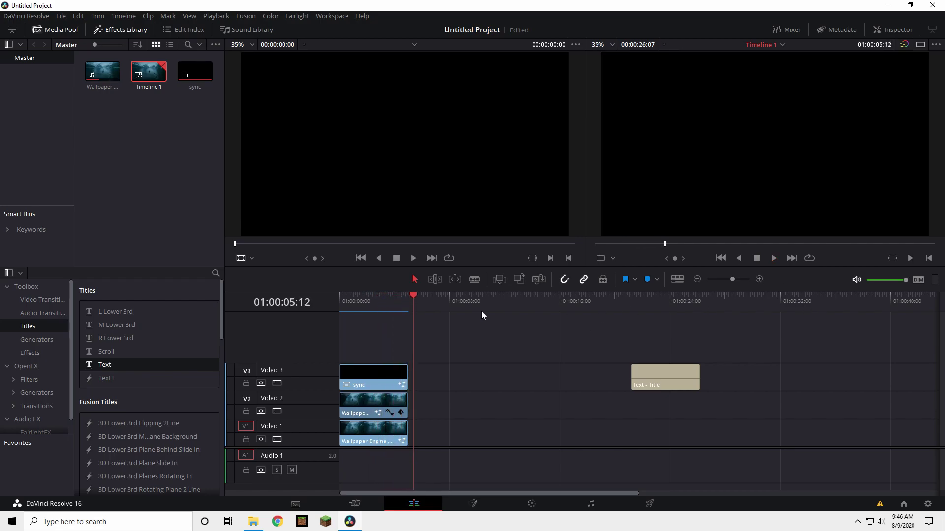
Select the spare title clip with the playhead at 01:00:23:18 and clear its placeholder text
left_click_drag(456, 296, 665, 319)
left_click(666, 377)
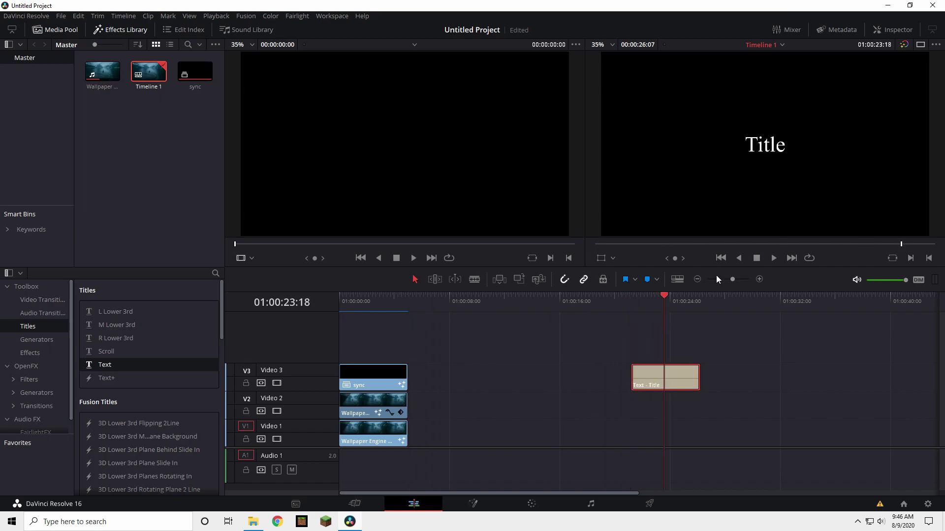
left_click(904, 26)
triple_click(814, 104)
key("BackSpace")
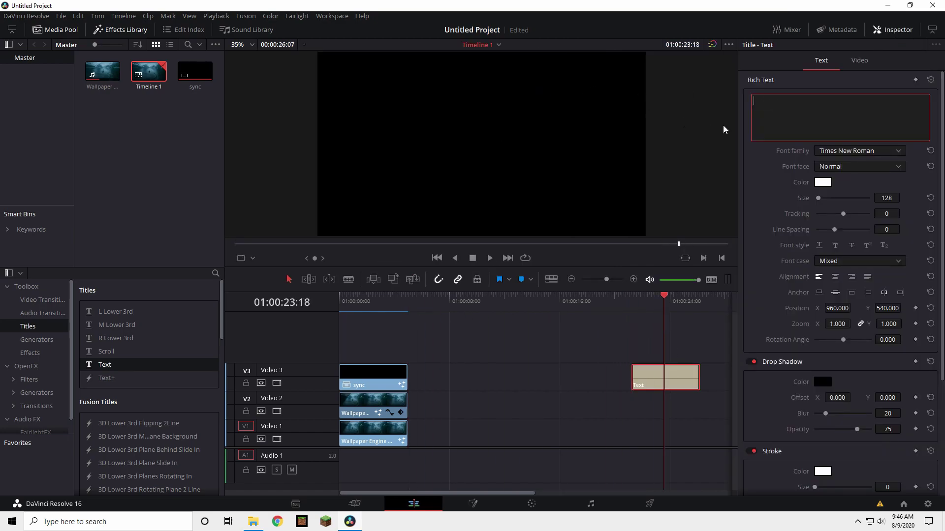
Switch to Chrome, search for "sync in japanese" and copy the Japanese translation 同期する
left_click(295, 490)
left_click(277, 523)
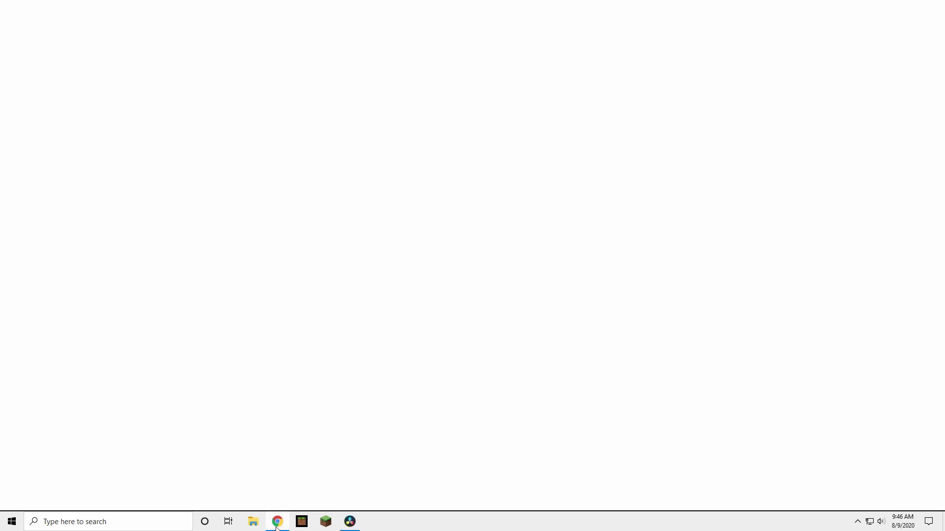
left_click(391, 206)
type("sy")
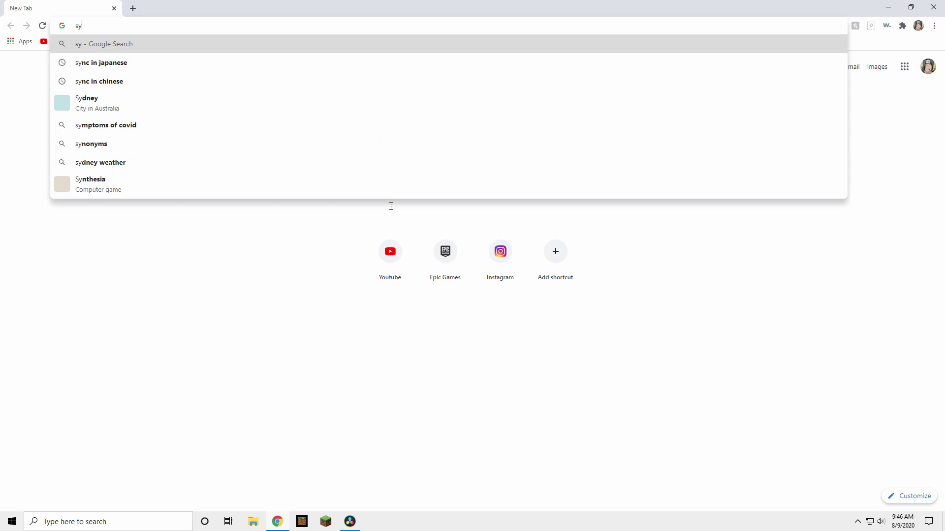
type("nc in")
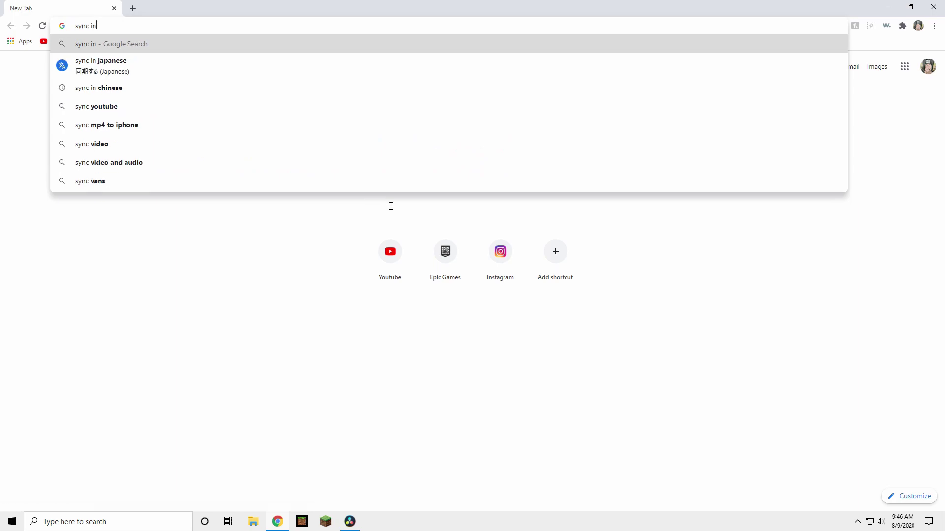
type(" japanese")
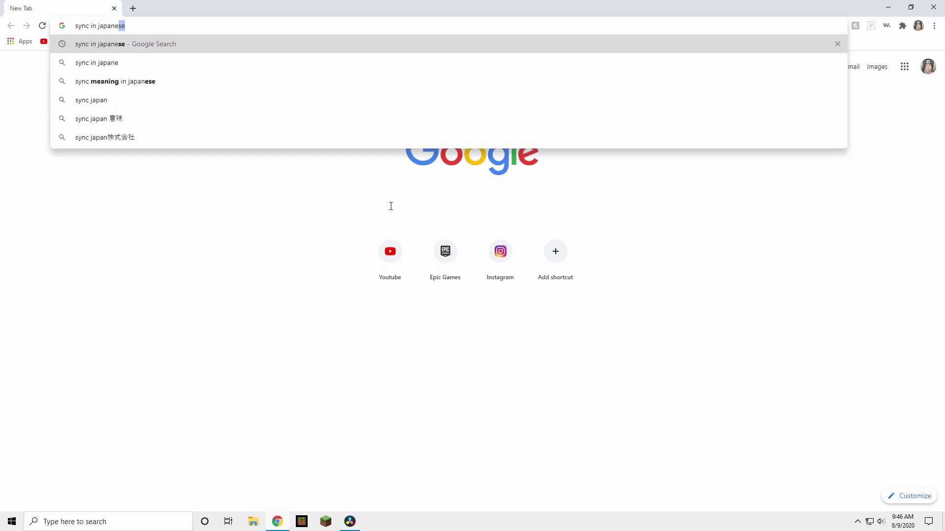
key("Return")
mouse_move(296, 173)
left_mouse_down()
mouse_move(250, 174)
mouse_move(292, 178)
left_mouse_up()
right_click(268, 175)
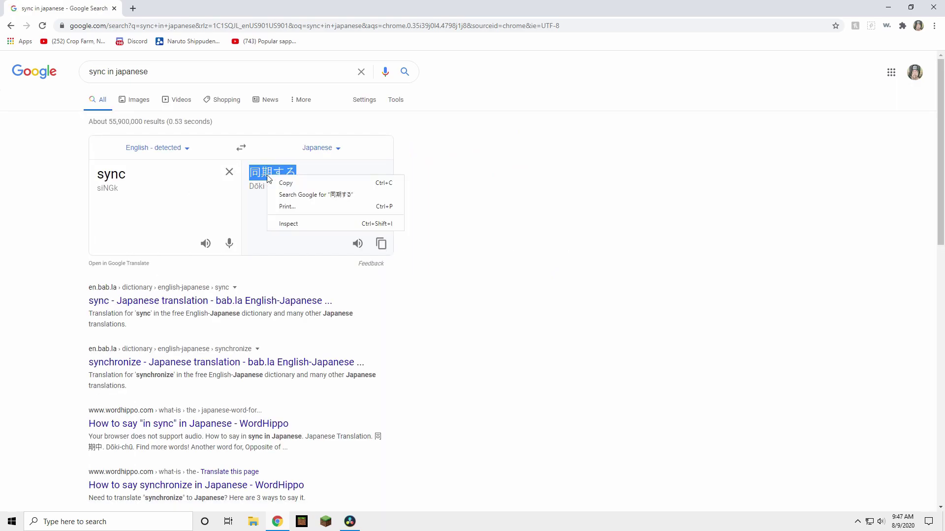
left_click(286, 183)
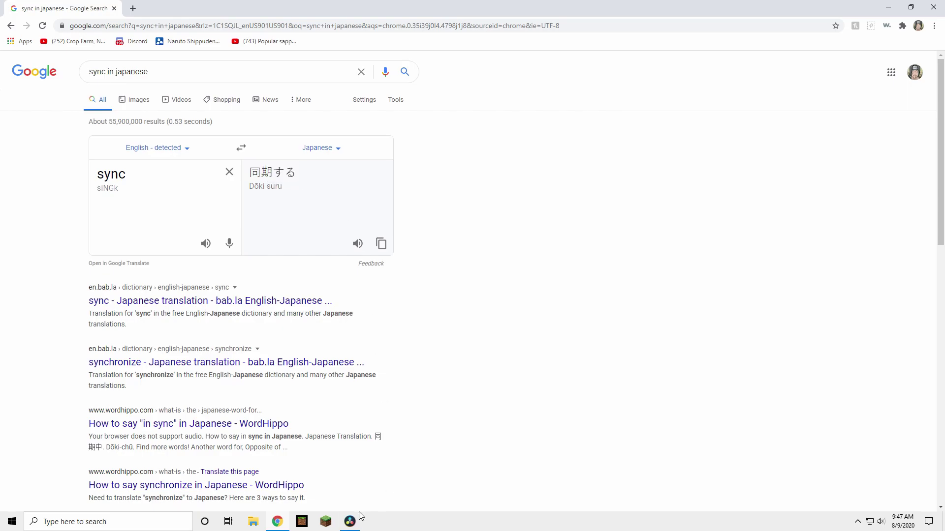
Return to DaVinci Resolve, paste 同期する into the empty title, and set its tracking to 38 and size to 90
left_click(354, 517)
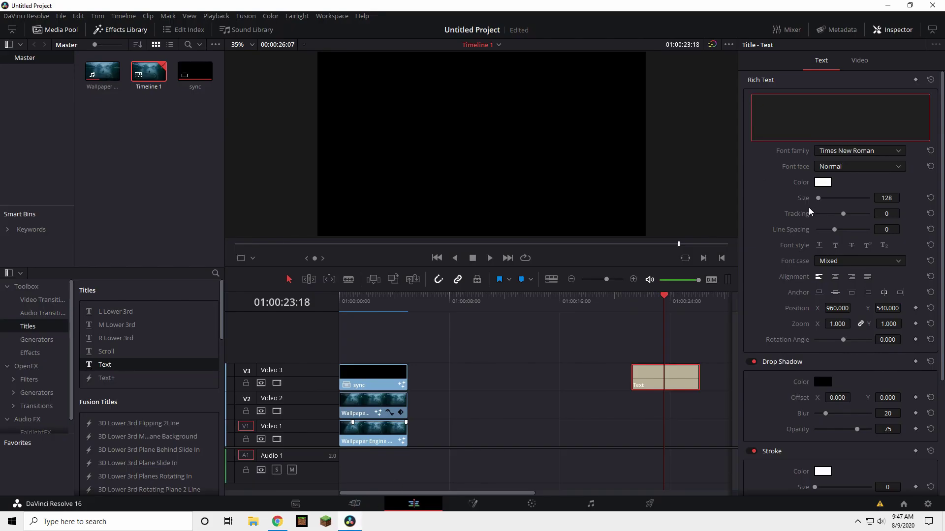
key("ctrl+v")
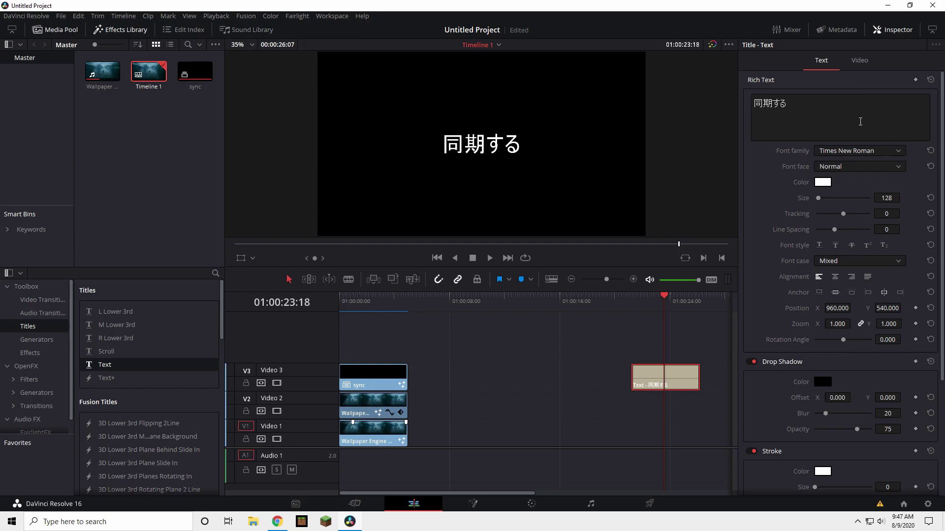
left_click_drag(843, 214, 872, 201)
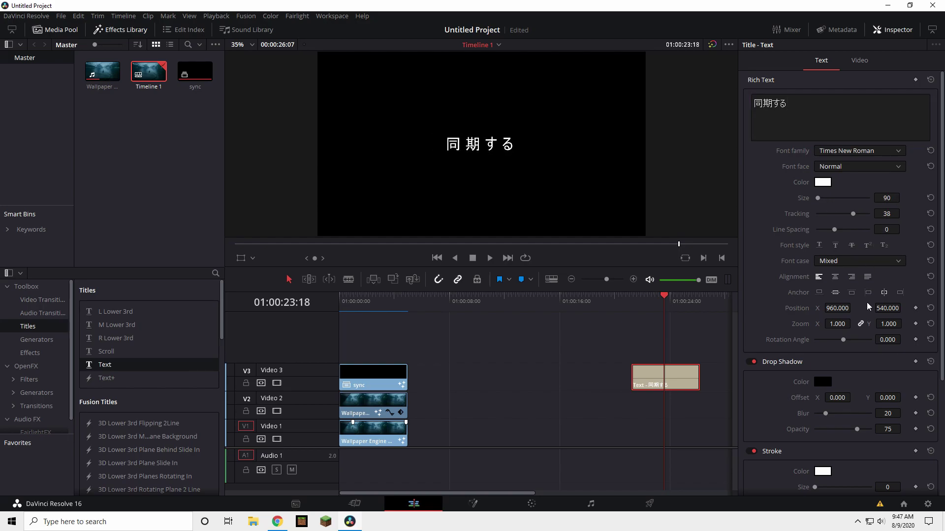
Set the Japanese title's drop shadow to X offset 5, Y offset -5, blur 46 and opacity 29
scroll(847, 350, "down", 1)
scroll(847, 351, "down", 3)
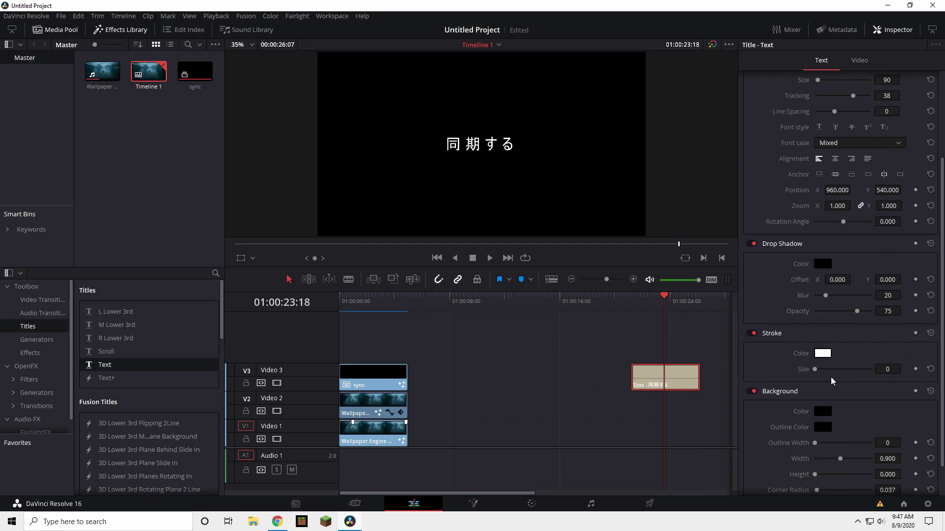
left_click_drag(840, 280, 888, 214)
left_click(887, 280)
key("BackSpace")
type("-5")
key("Return")
left_click_drag(856, 313, 839, 296)
Set the Japanese title's tracking to 46 and its size to 78, and hide its settings
scroll(853, 165, "up", 2)
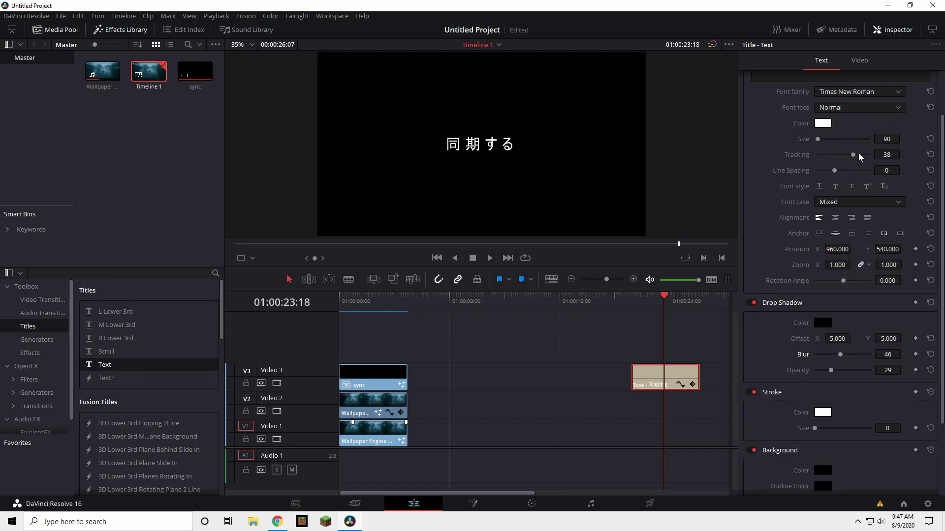
left_click_drag(854, 158, 861, 140)
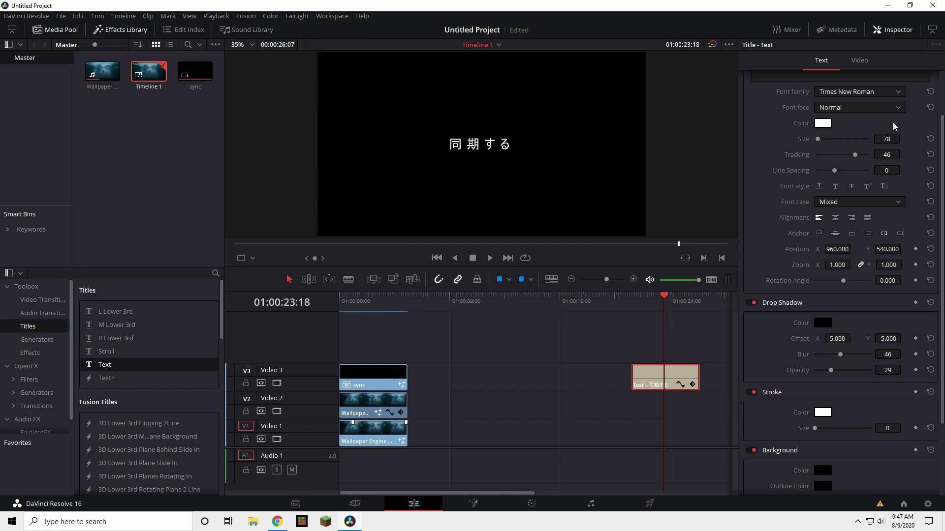
left_click(893, 30)
Place the Japanese title on a new Video 4 track above the start of the sync clip and play the result
left_click_drag(663, 372, 354, 335)
key("space")
left_click_drag(362, 301, 256, 298)
key("space")
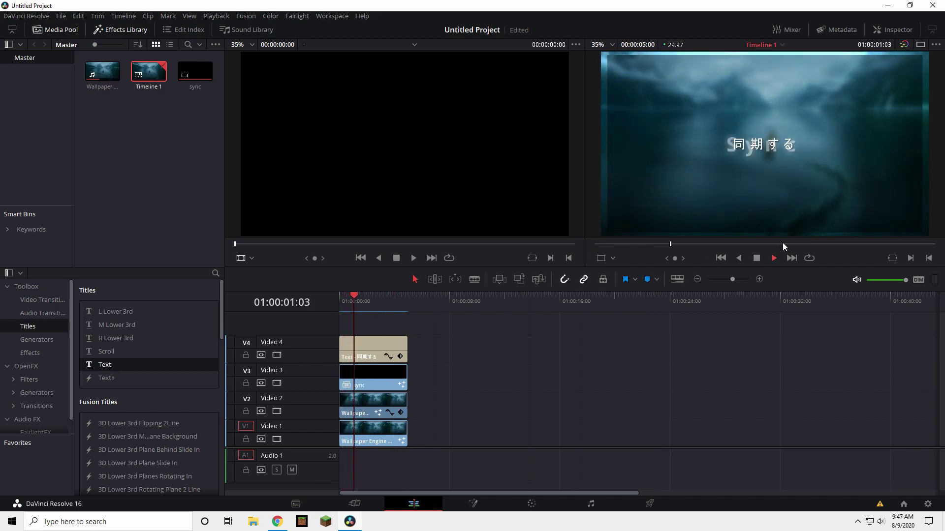
left_click(756, 257)
Reduce the Japanese title's size to 66 in its text settings
left_click(386, 341)
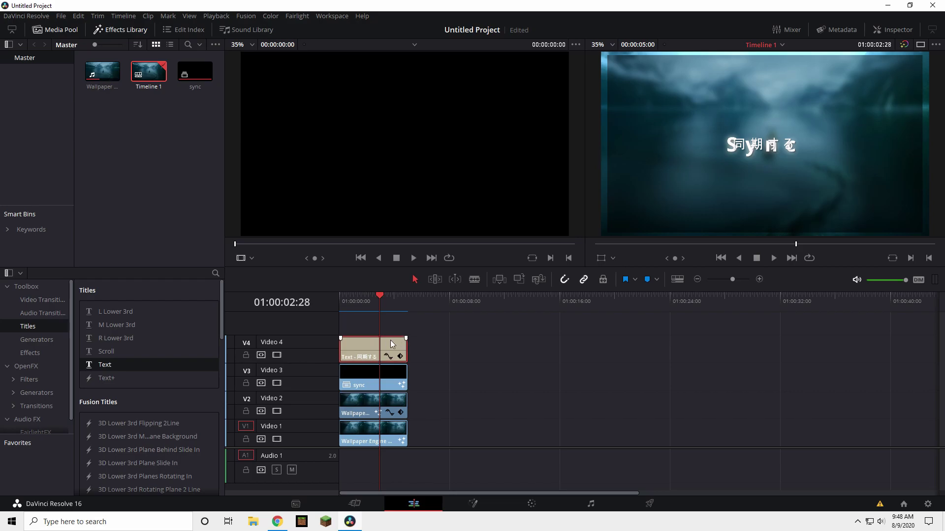
left_click(891, 30)
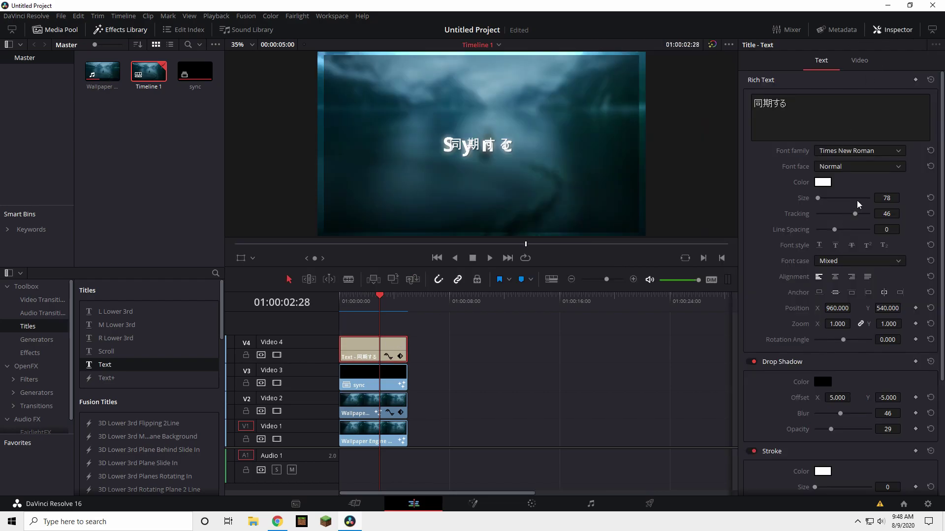
left_click(788, 103)
scroll(903, 198, "up", 2)
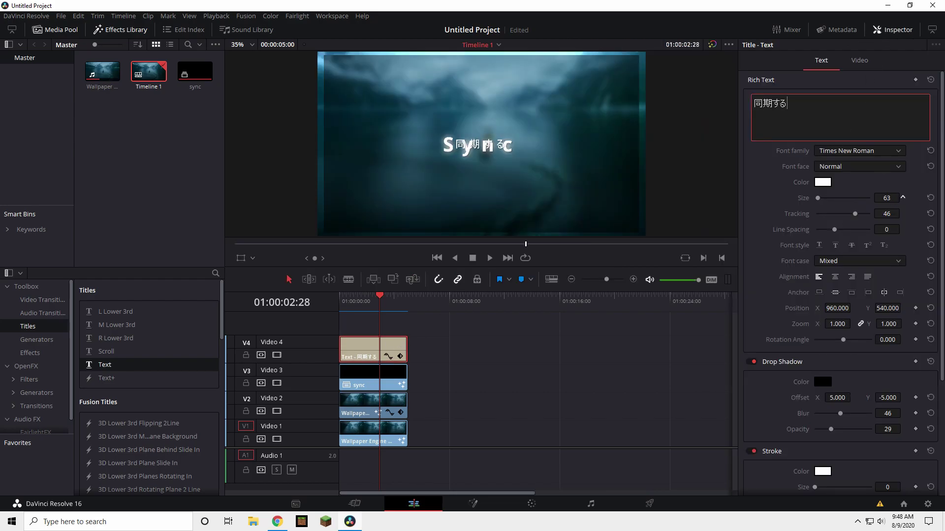
scroll(902, 197, "up", 3)
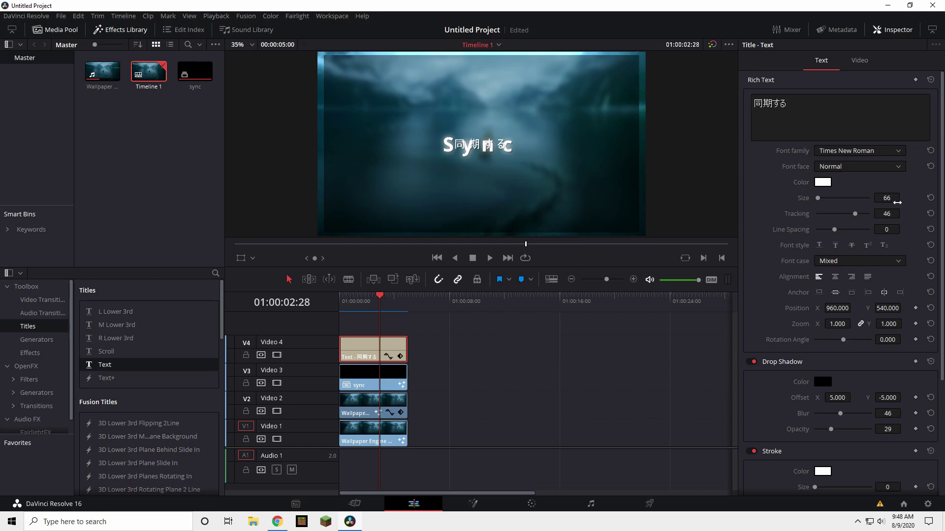
Hide the Japanese title's settings, move the title clear of the other clips on Video 4, and make it a compound clip named sync2
left_click(898, 30)
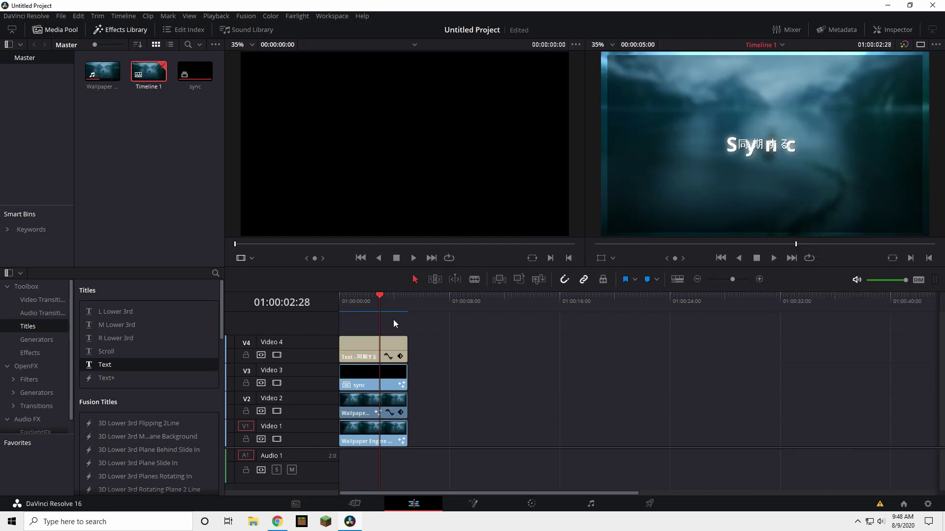
left_click_drag(382, 348, 474, 348)
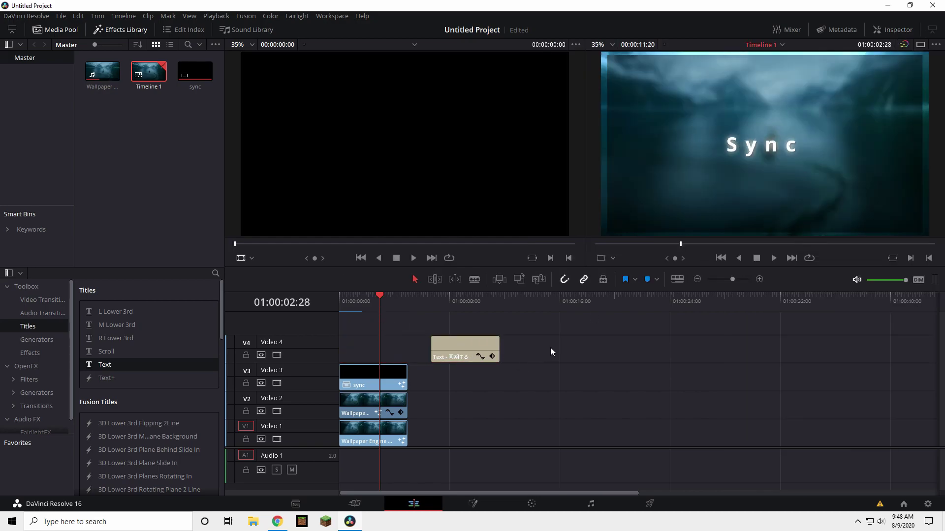
right_click(469, 346)
left_click(518, 354)
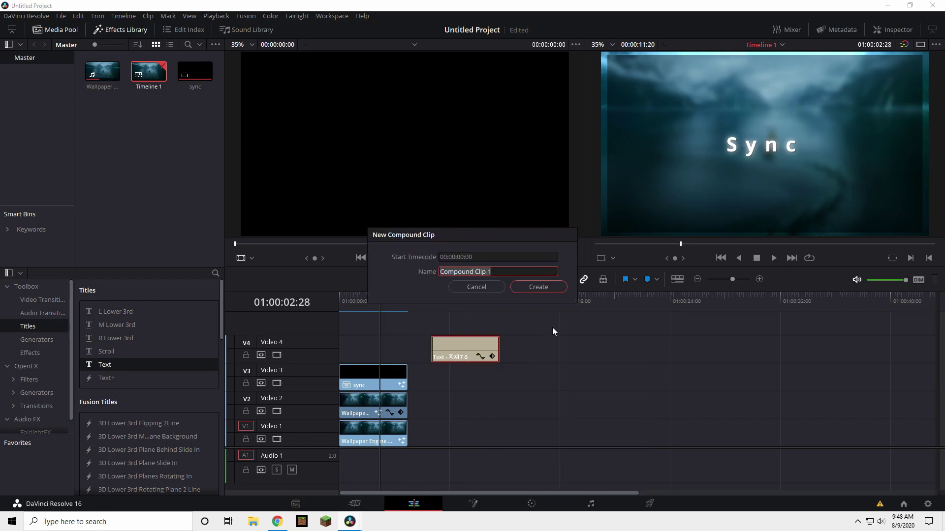
type("sync2")
left_click(537, 287)
Add a Glow node to the sync2 clip in Fusion with glow size 15.7 and glow 0.866
left_click(467, 327)
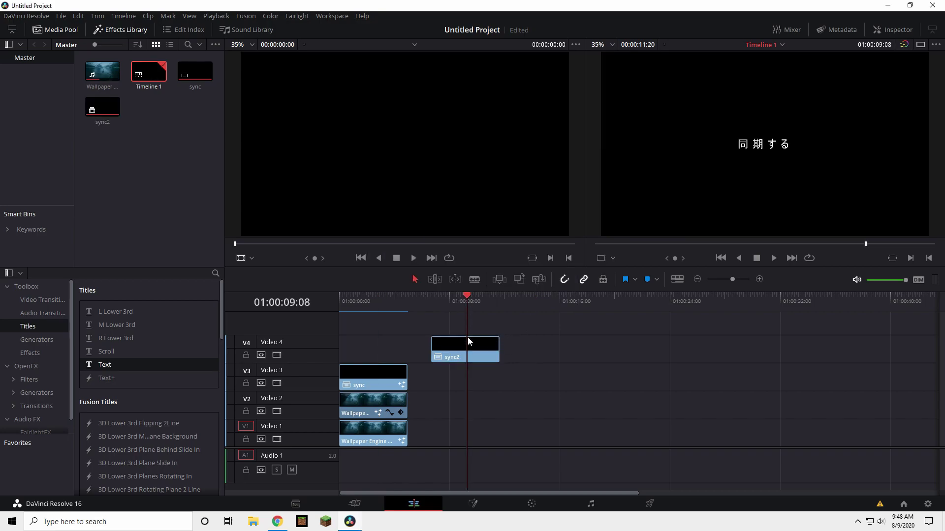
left_click(468, 355)
left_click(480, 501)
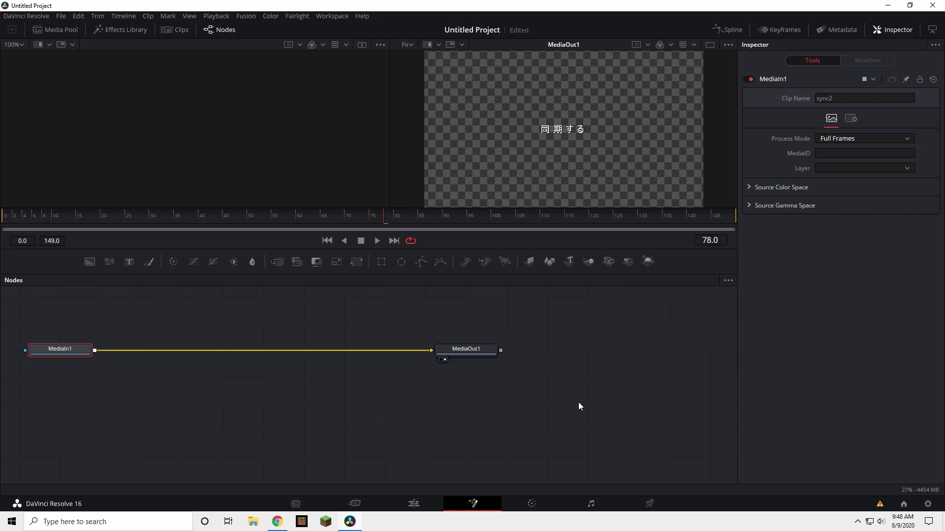
key("shift+space")
type("Glow")
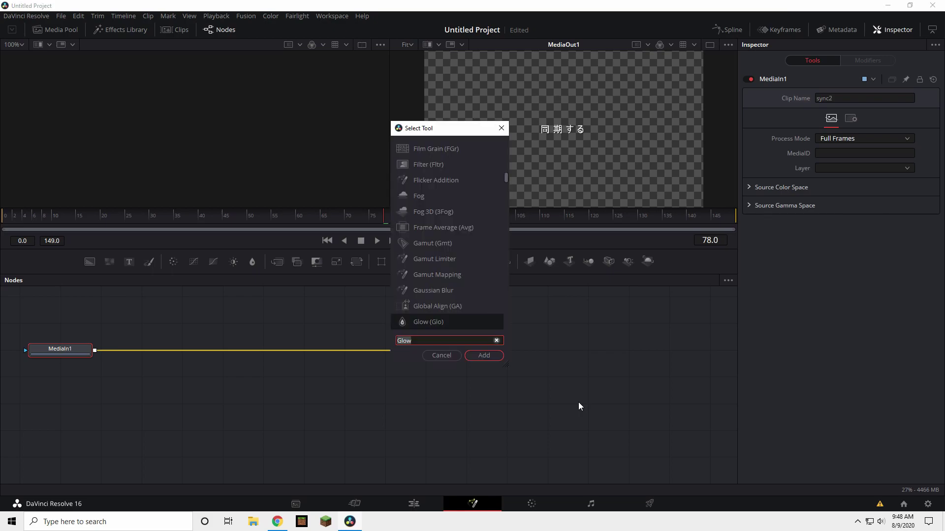
left_click(483, 357)
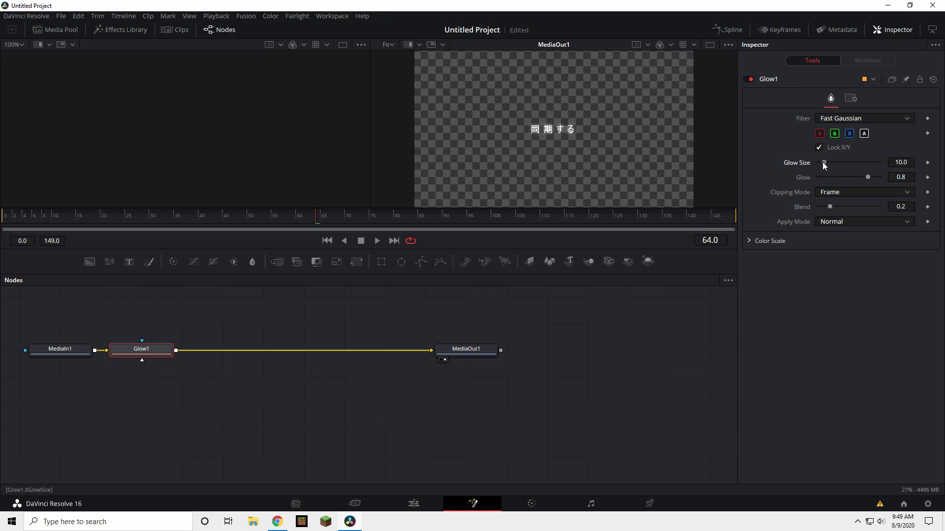
left_click_drag(867, 176, 872, 177)
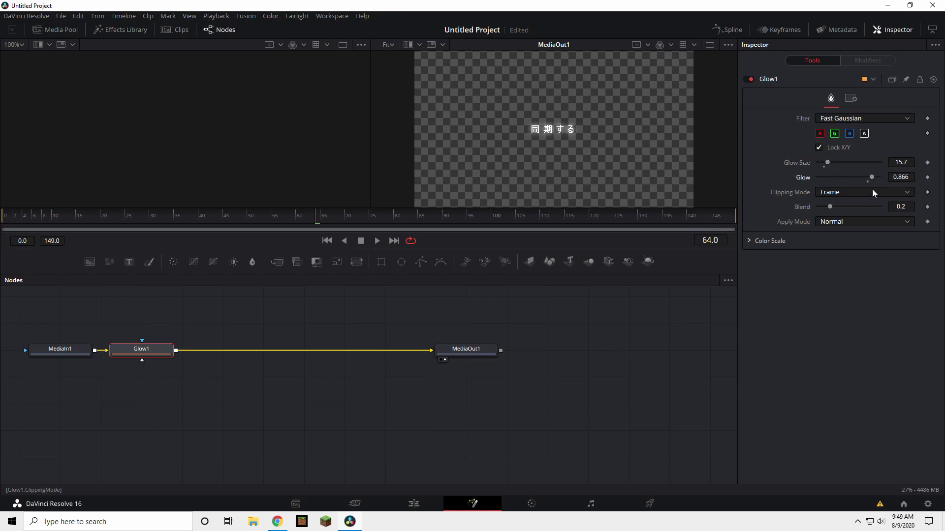
Move the sync2 clip back to the start of Video 4 on the edit timeline and play it from the beginning
left_click(427, 503)
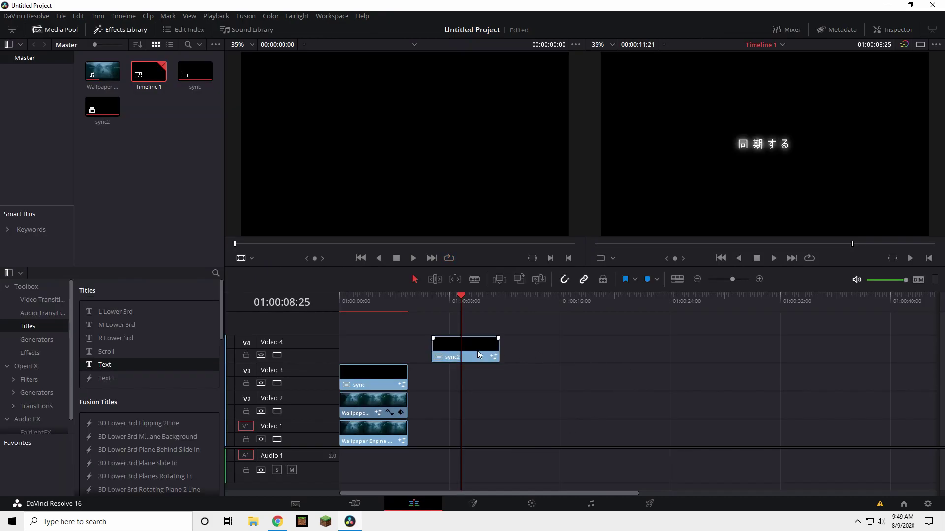
left_click_drag(482, 350, 365, 346)
key("Home")
key("space")
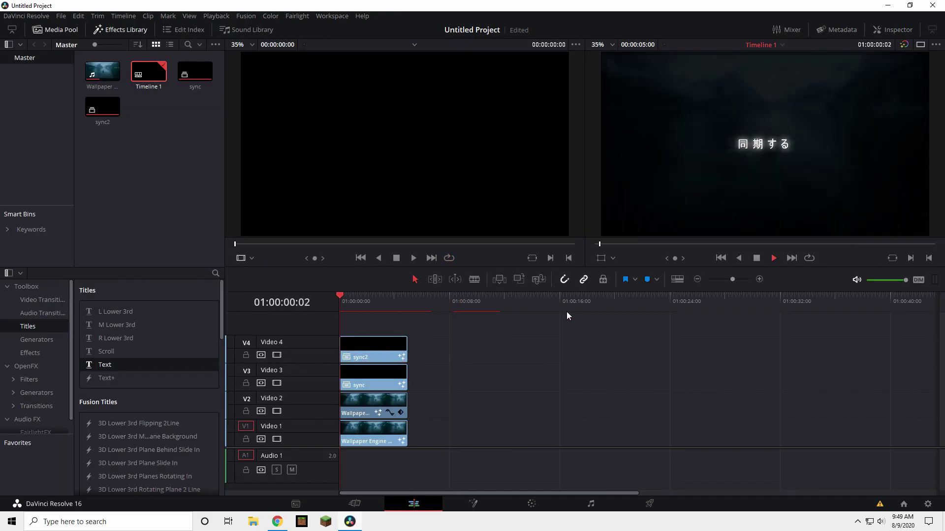
key("space")
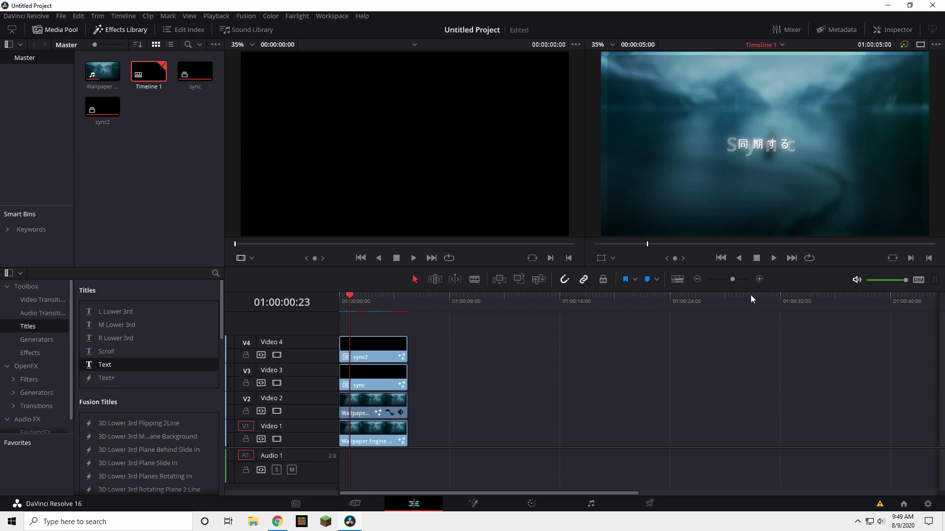
Scale the sync2 clip to a zoom of 0.840 and lower it so the Japanese text sits just beneath the Sync title
left_click_drag(403, 303, 373, 302)
left_click(388, 348)
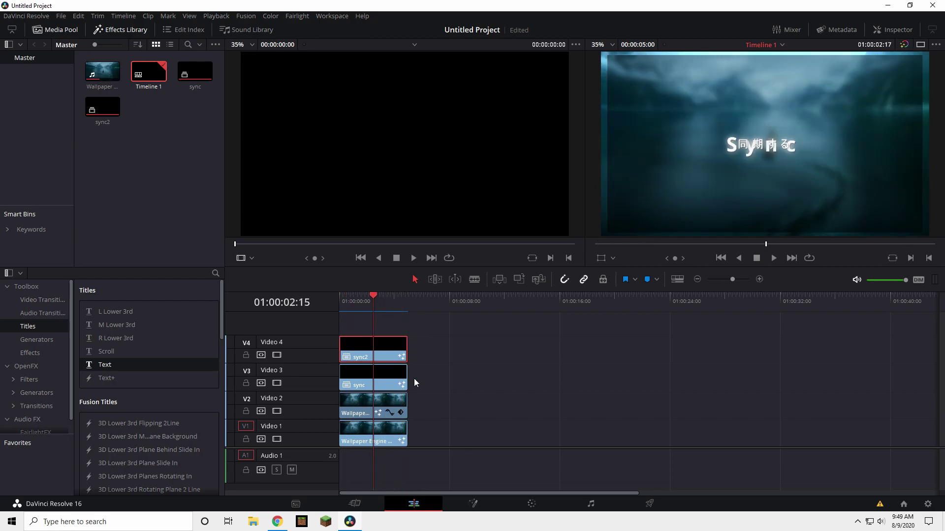
left_click(905, 29)
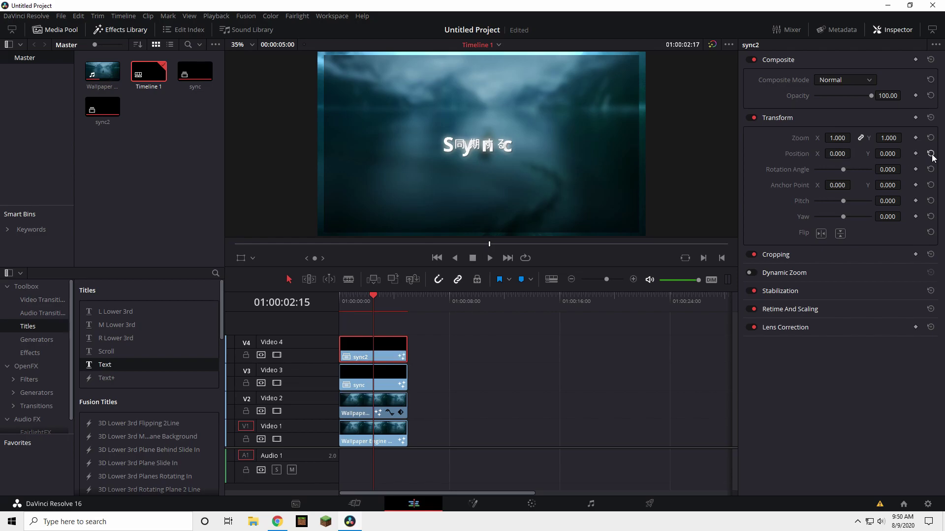
left_click_drag(893, 154, 854, 138)
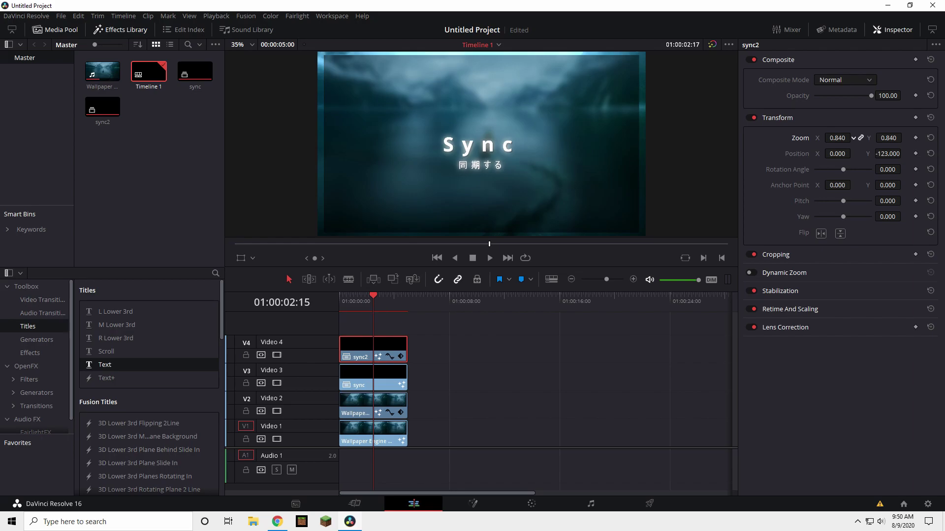
left_click_drag(889, 153, 882, 154)
left_click(892, 30)
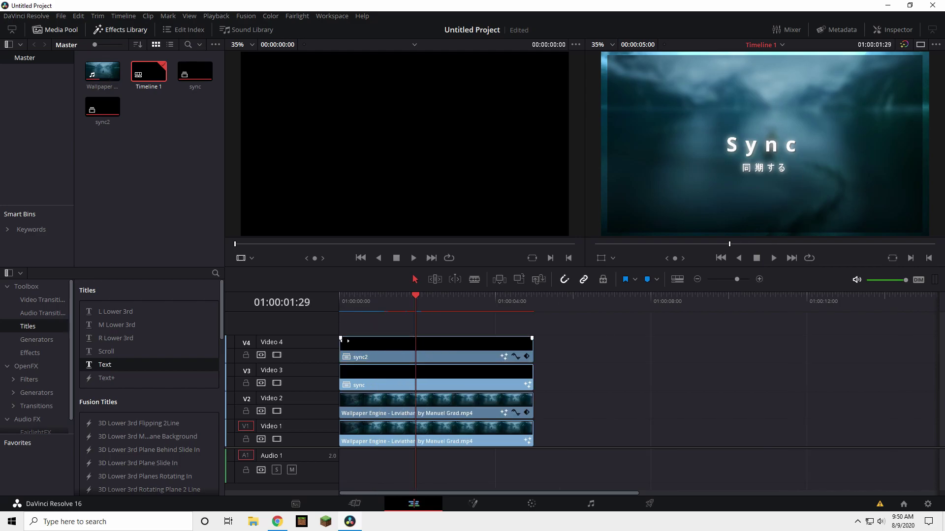
Give the sync2 clip a fade-in of about two seconds and play the timeline from the start
left_click_drag(347, 341, 421, 346)
left_click_drag(418, 298, 311, 291)
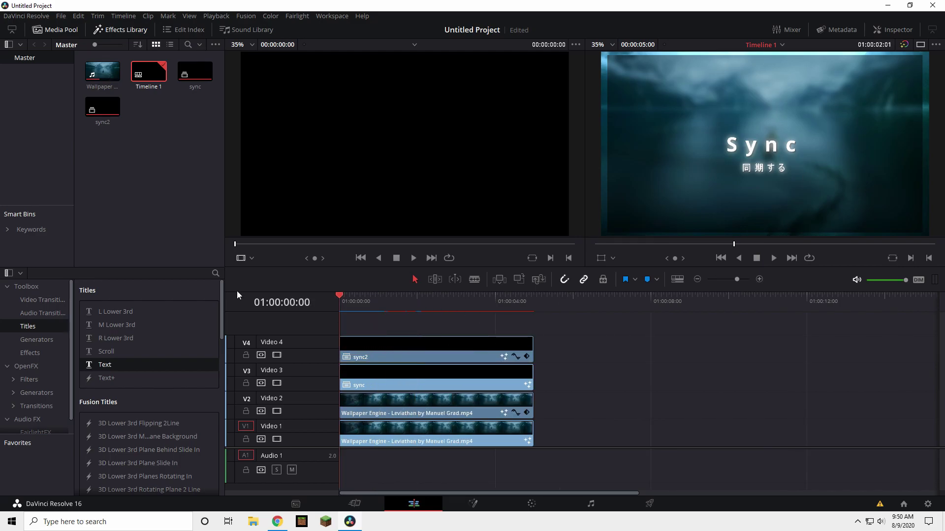
key("space")
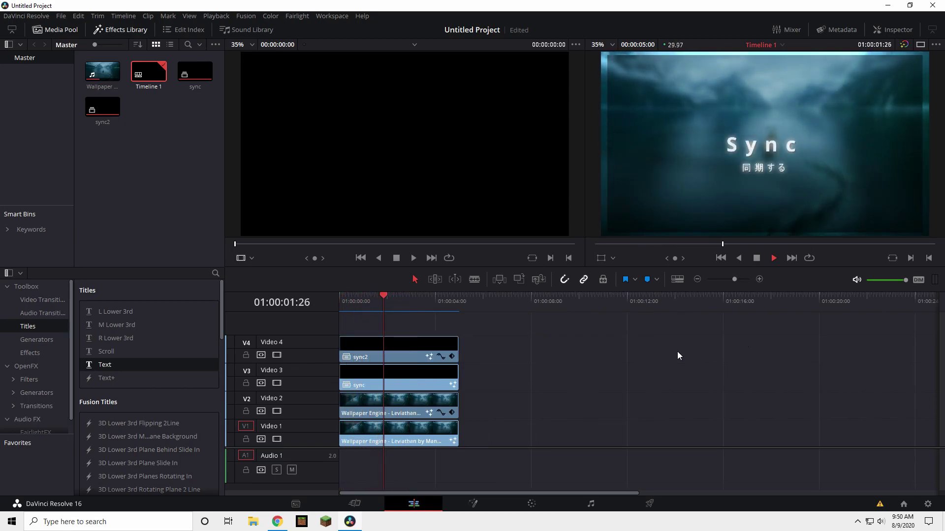
left_click(758, 256)
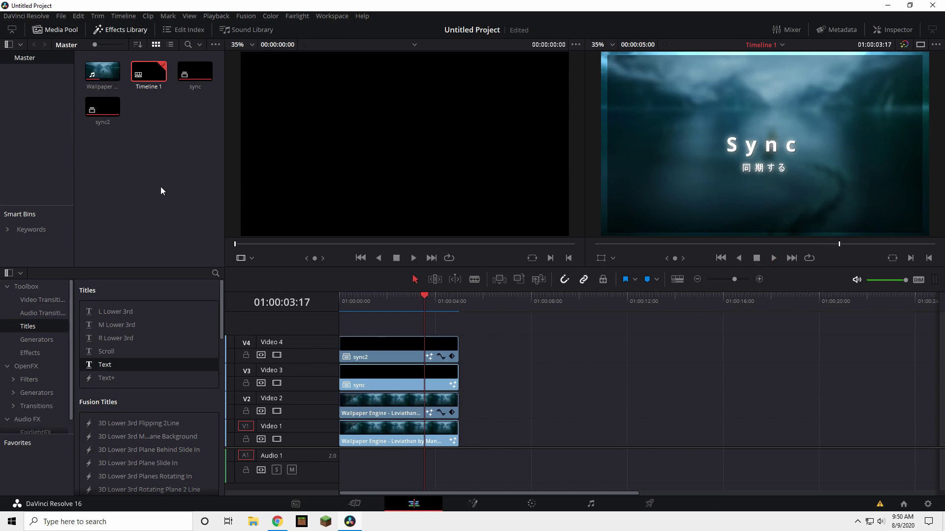
Save the project under the name syncwafdsfs
left_click(60, 16)
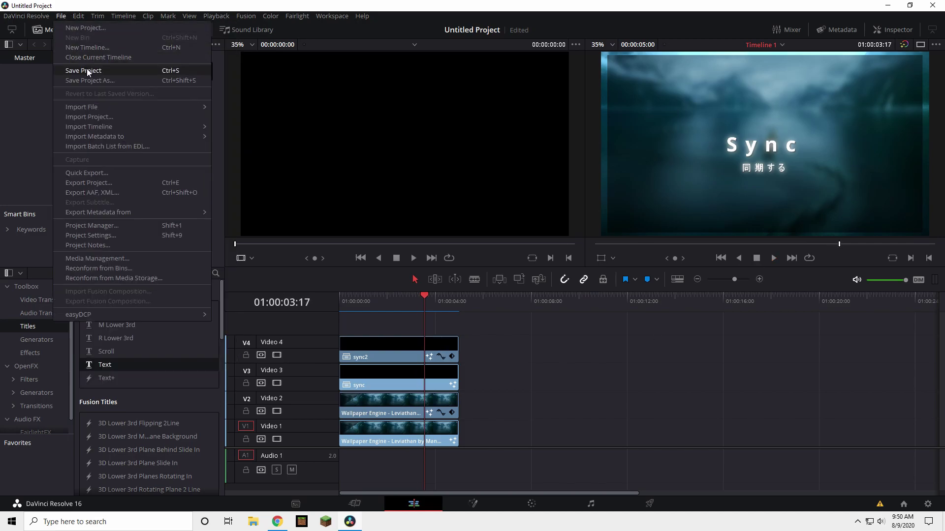
left_click(87, 68)
type("syn")
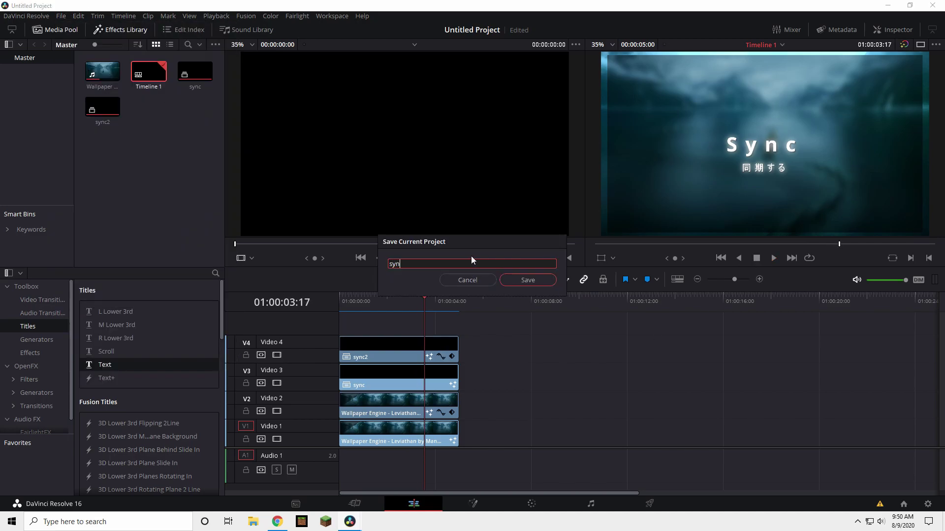
type("cwafdsfs")
left_click(526, 281)
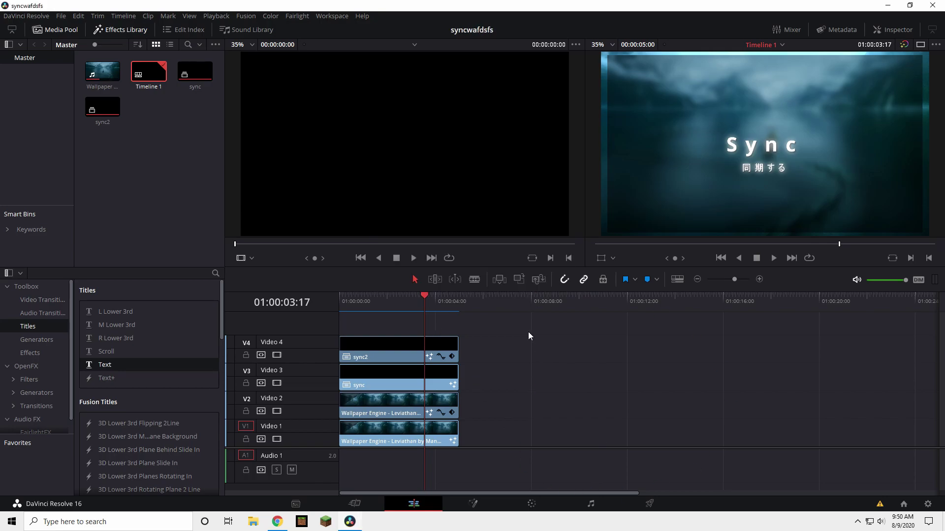
Set up the timeline's delivery with the file name syncsklfd and the Videos folder as its location
left_click(650, 505)
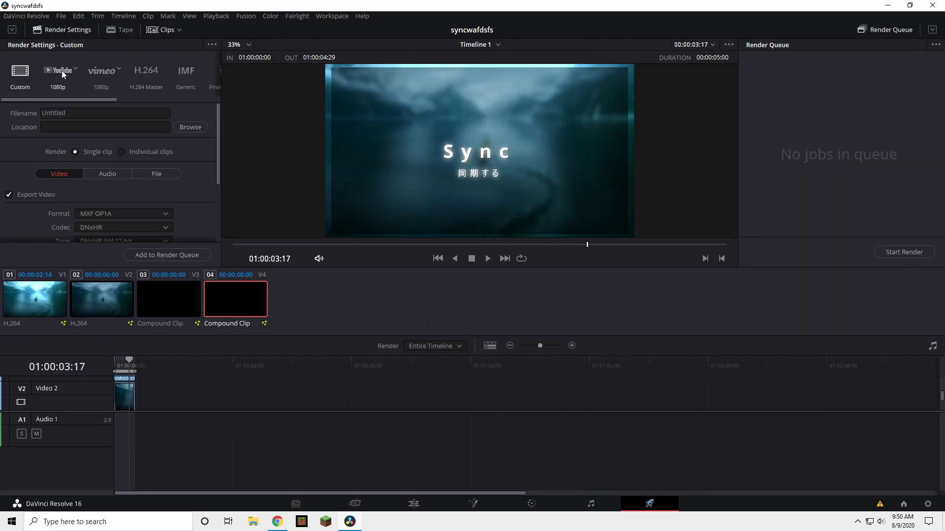
left_click(45, 112)
key("BackSpace")
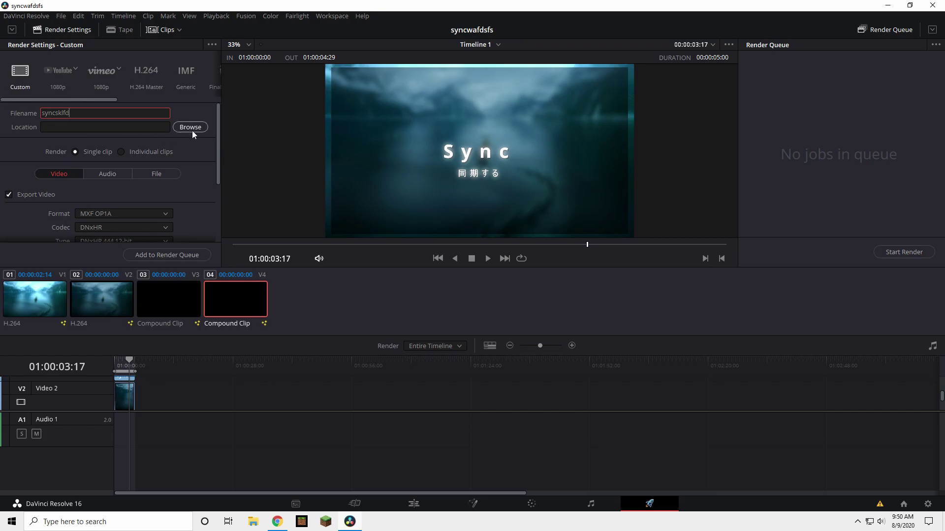
left_click(179, 127)
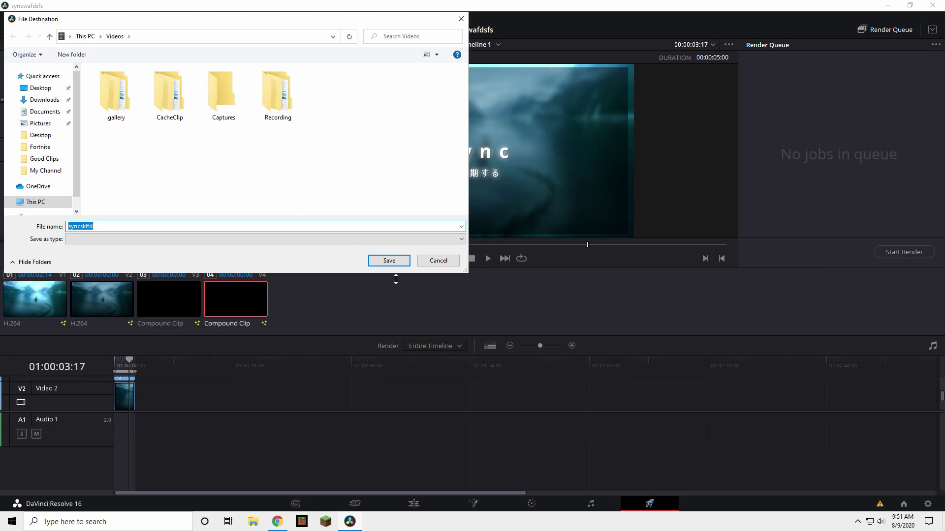
left_click(388, 260)
Set the video export format to MP4 in the render settings
scroll(155, 175, "down", 2)
scroll(155, 174, "up", 1)
left_click(111, 146)
left_click(69, 143)
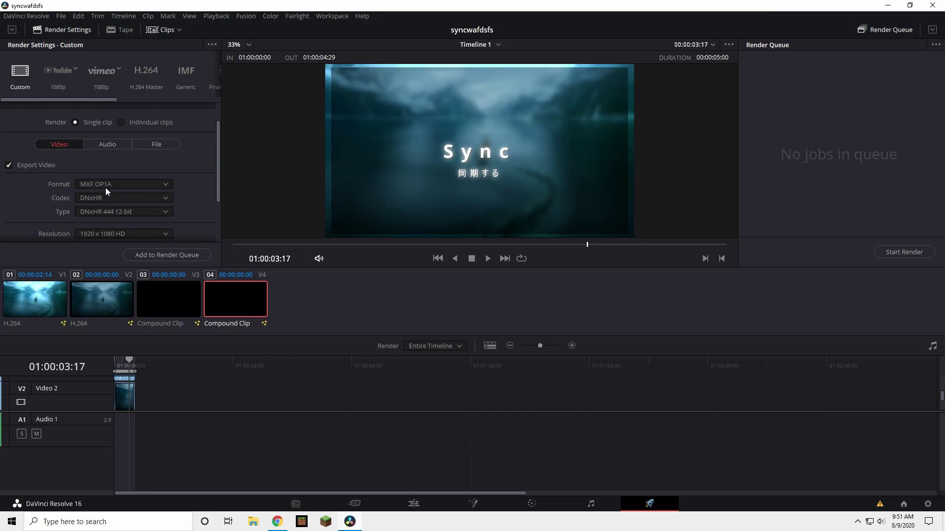
left_click(108, 185)
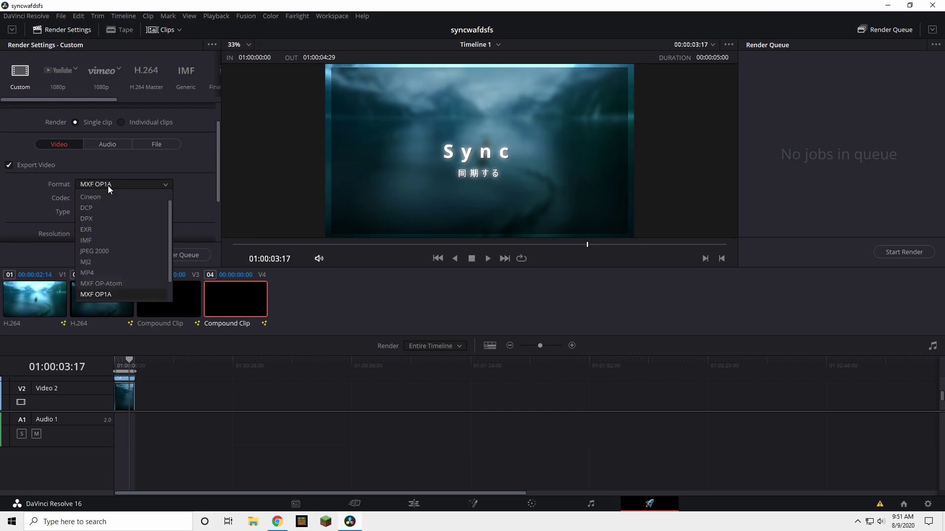
left_click(89, 273)
scroll(174, 146, "down", 3)
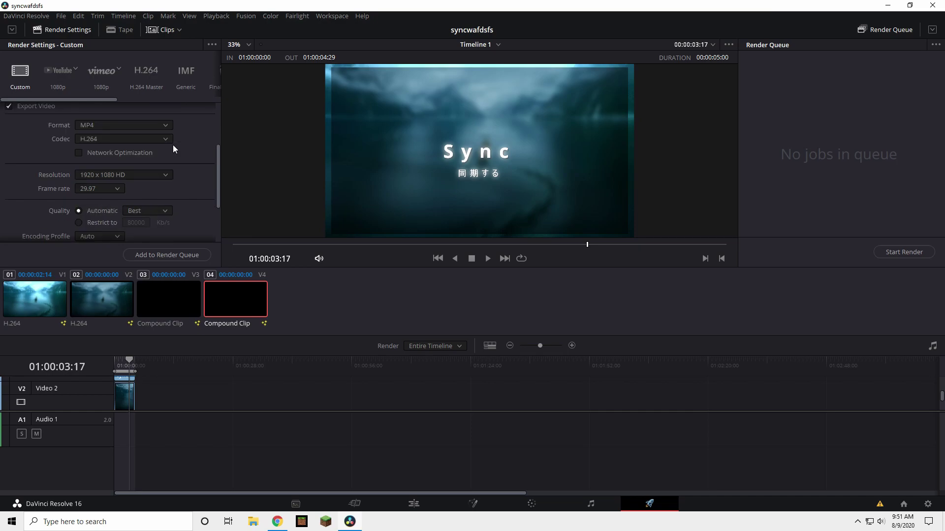
Keep the export frame rate at 29.97 and add the timeline to the render queue
left_click(111, 190)
scroll(196, 183, "down", 2)
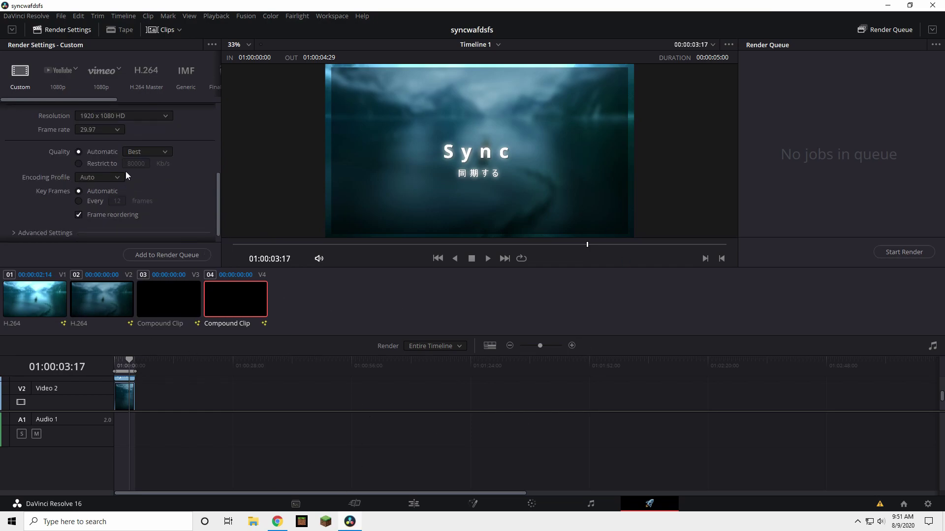
scroll(142, 216, "down", 1)
left_click(184, 254)
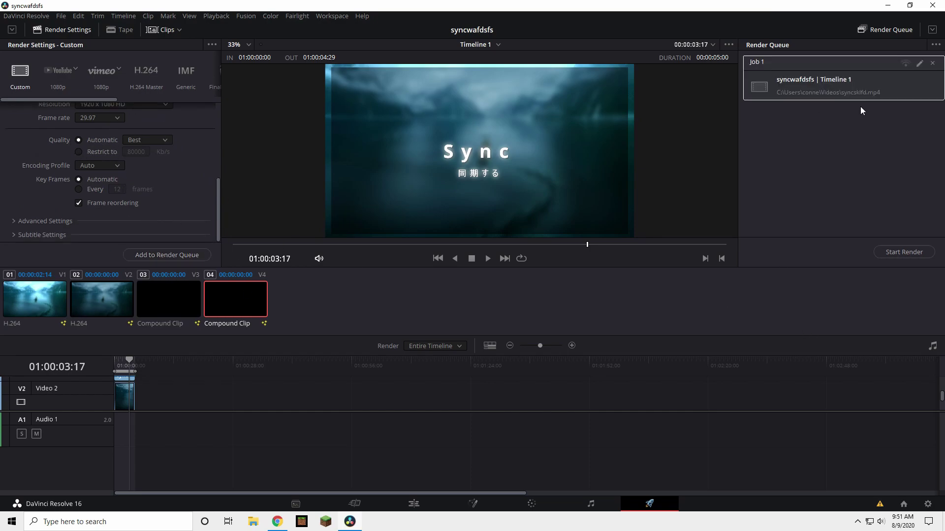